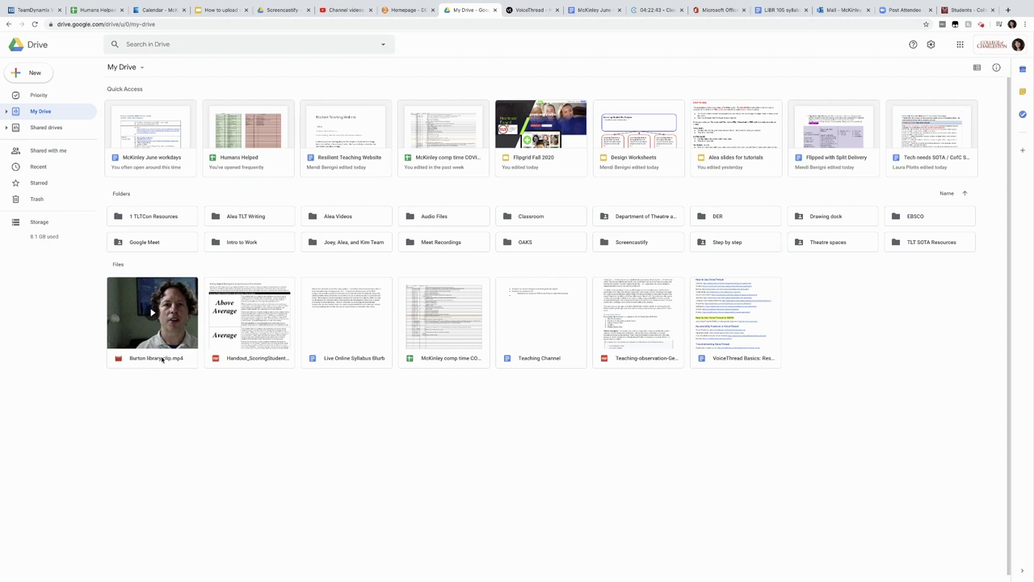
Step: Keep the name Burton library clip.mp4 and move the file from My Drive into Alea Videos
right_click(161, 360)
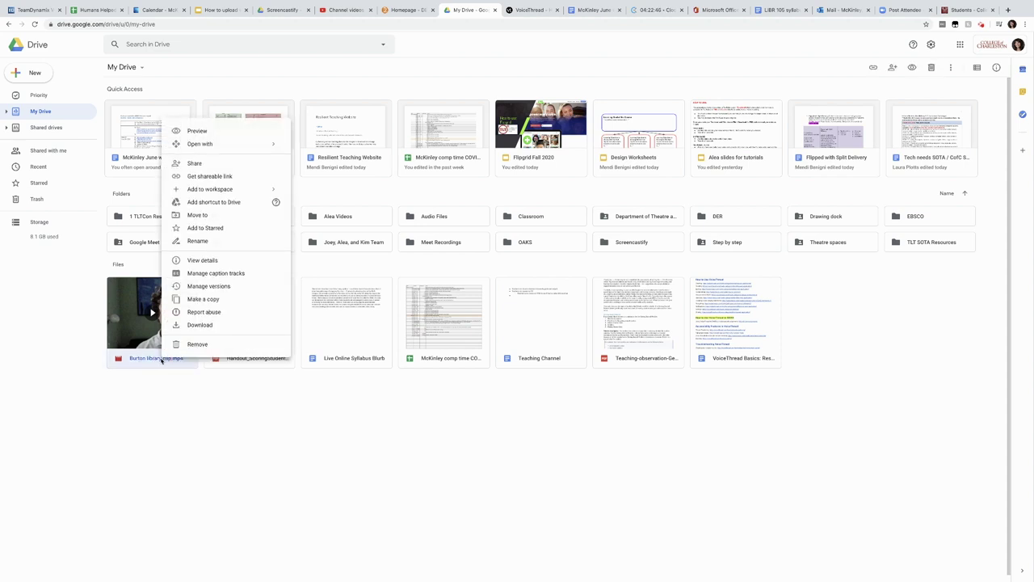
click(197, 242)
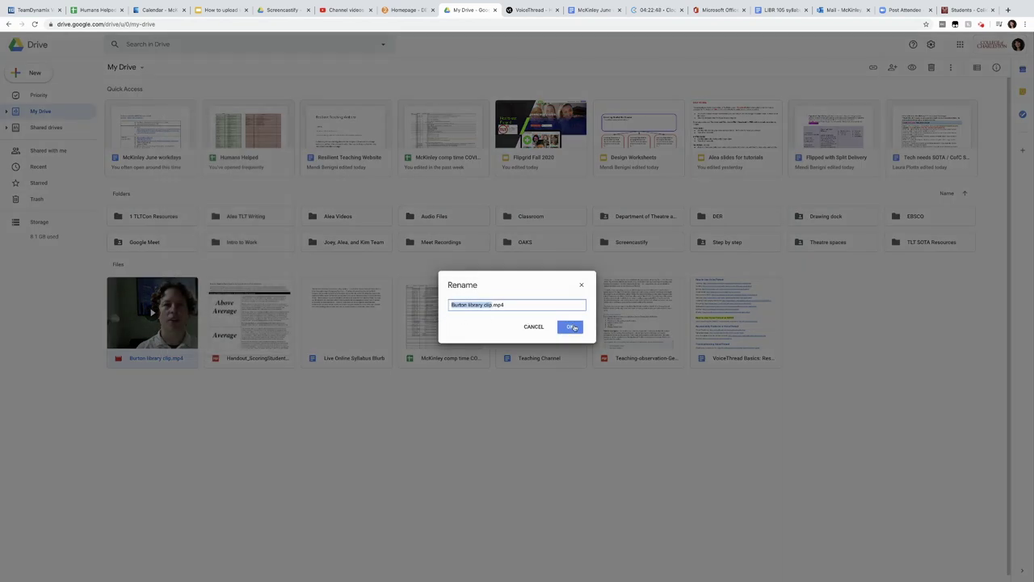
click(572, 327)
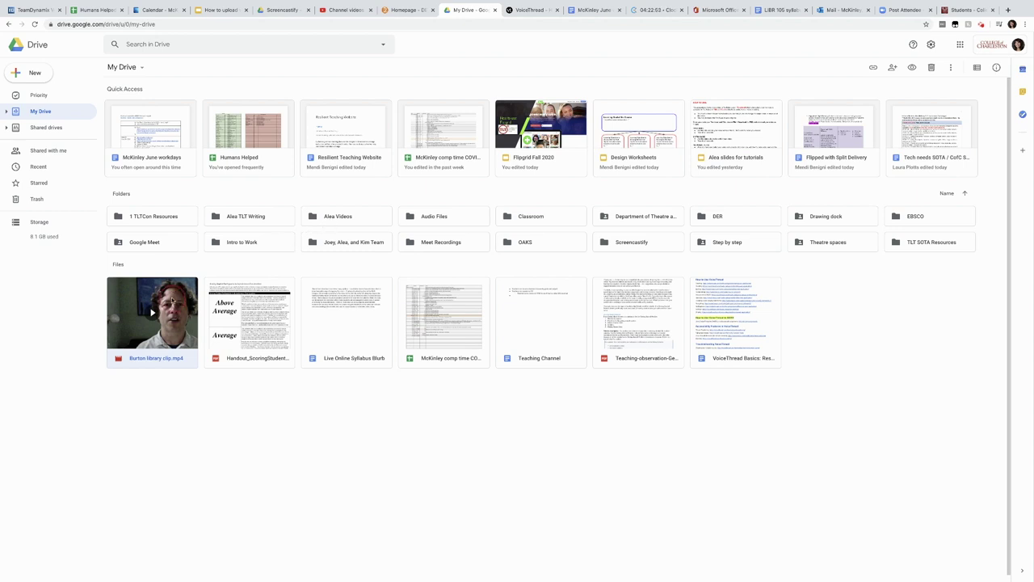
drag(174, 297, 323, 218)
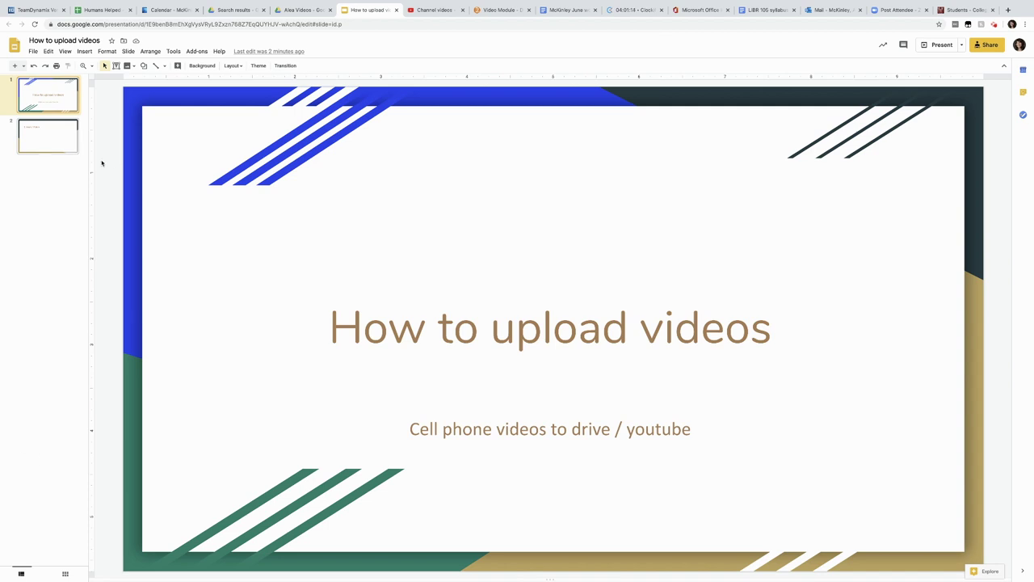
Step: Show the Library Video slide, then go back to the Alea Videos folder in Drive
click(64, 144)
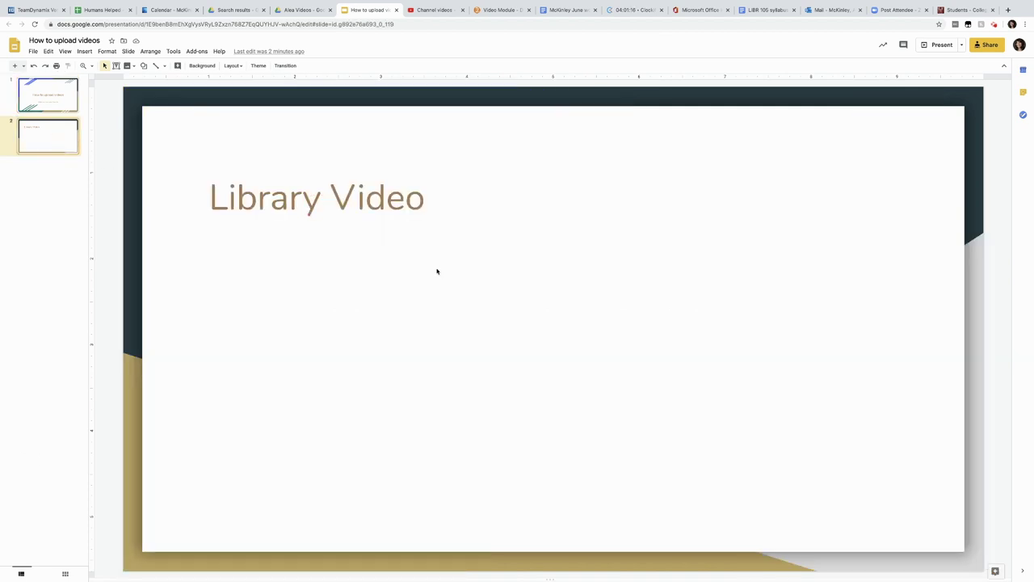
click(304, 11)
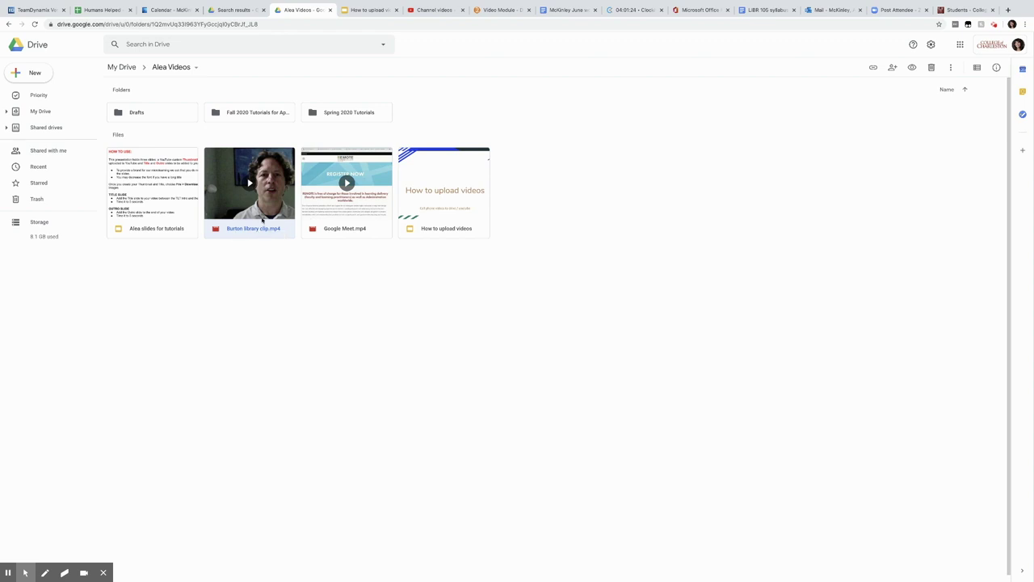
Step: Open Burton library clip.mp4 in Google Drive's preview
right_click(262, 220)
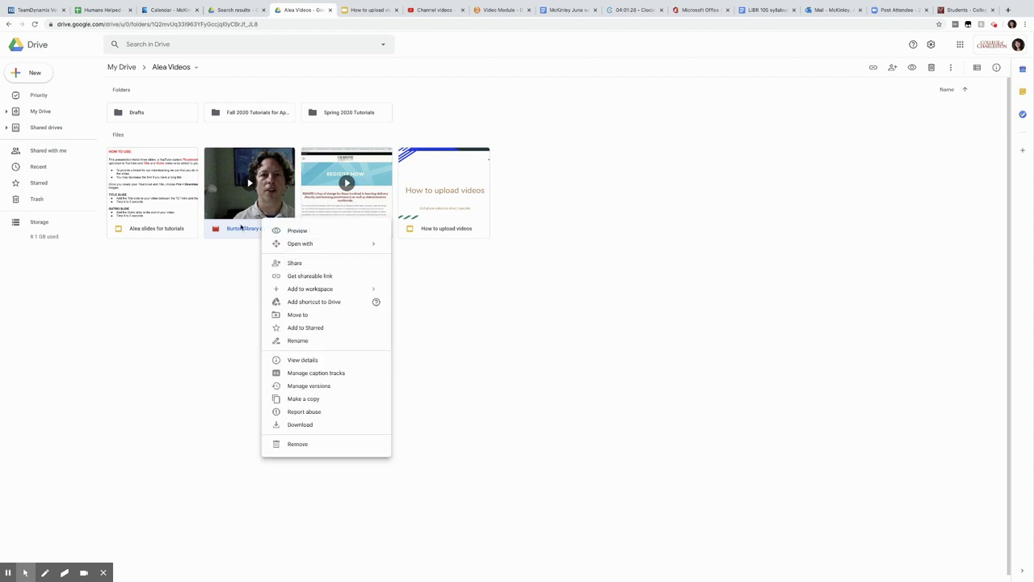
click(247, 212)
click(246, 212)
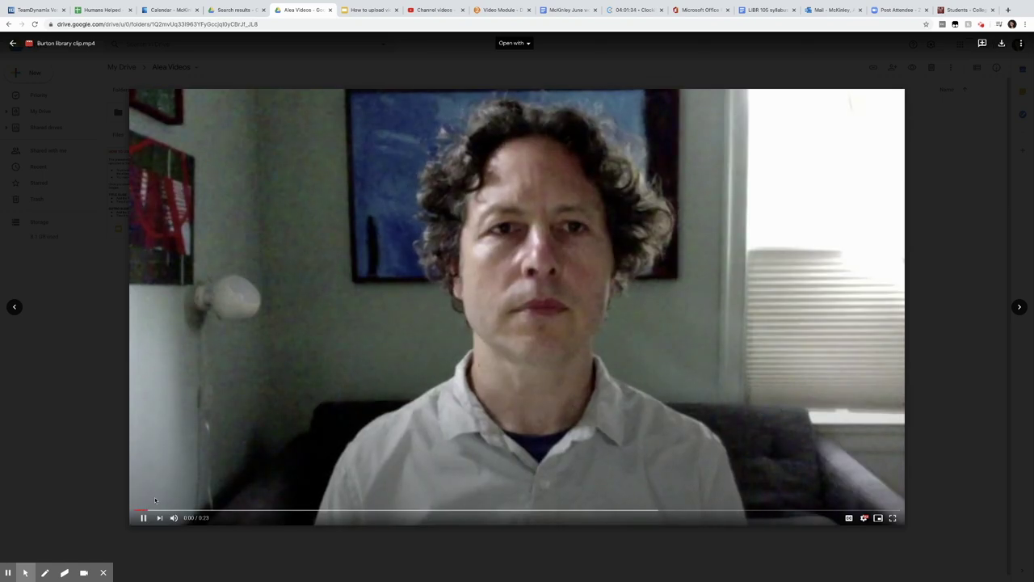
Step: Set the clip's link sharing to Anyone with the link as Viewer
click(1021, 43)
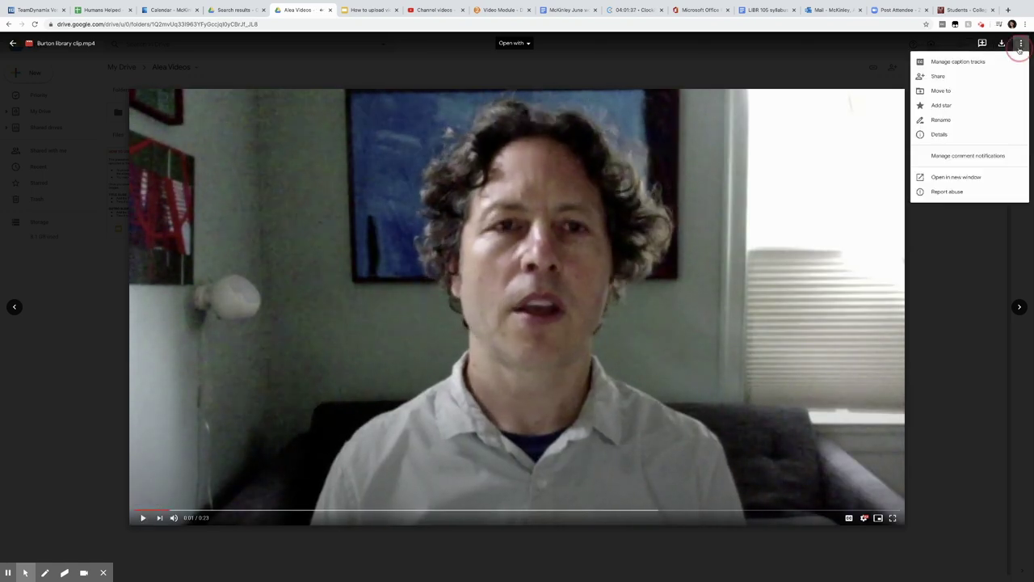
click(986, 75)
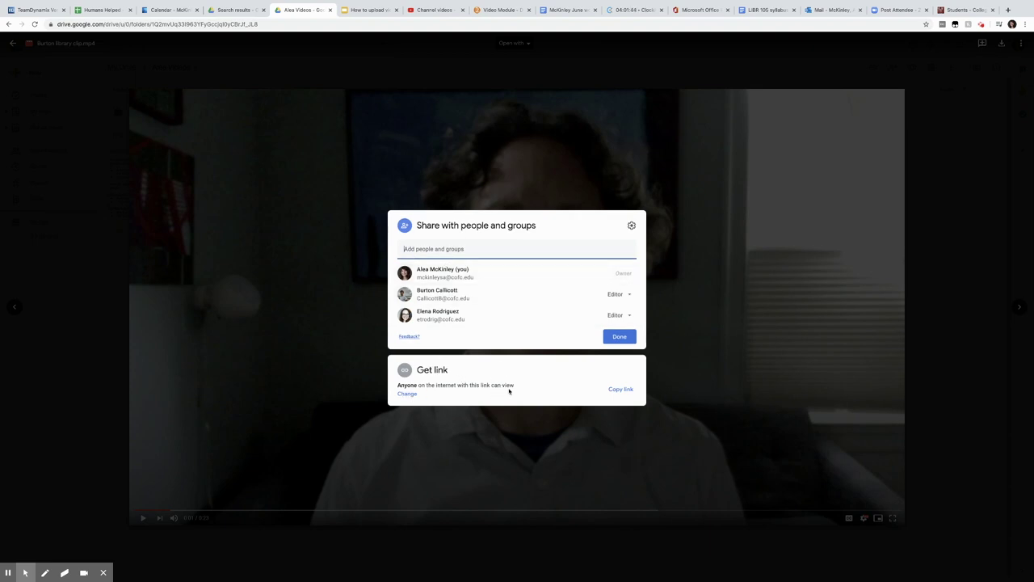
click(409, 394)
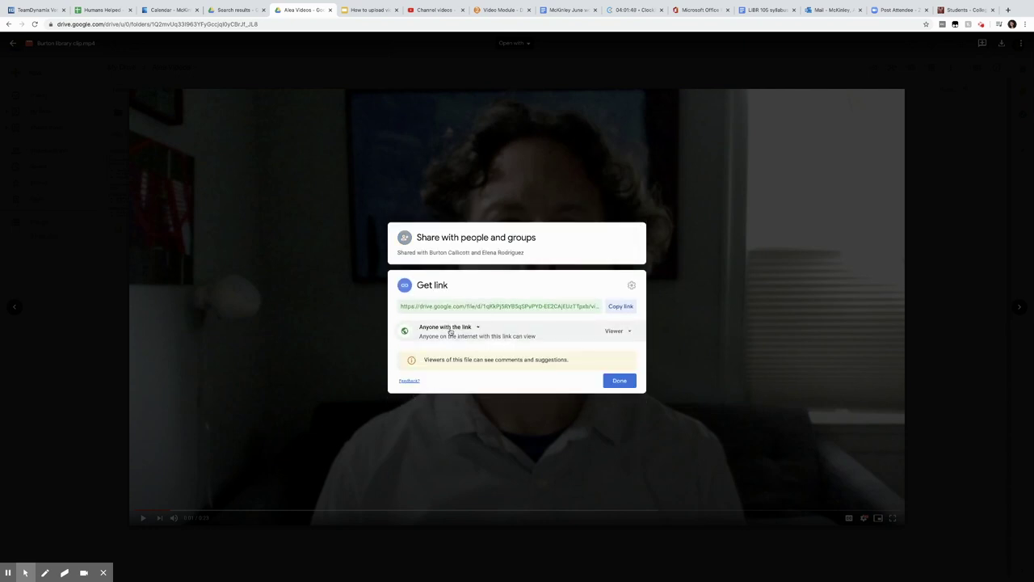
click(450, 329)
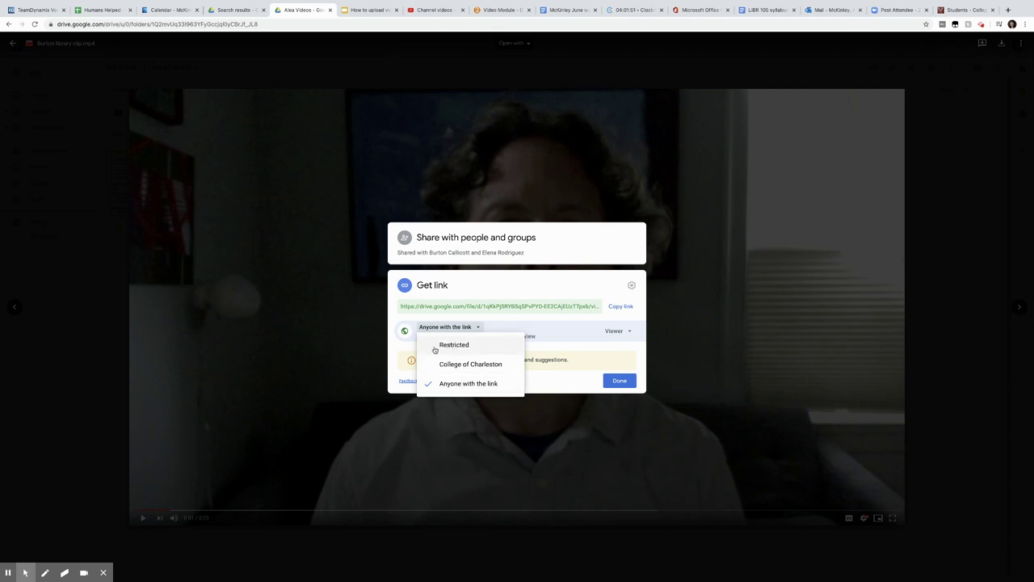
click(435, 350)
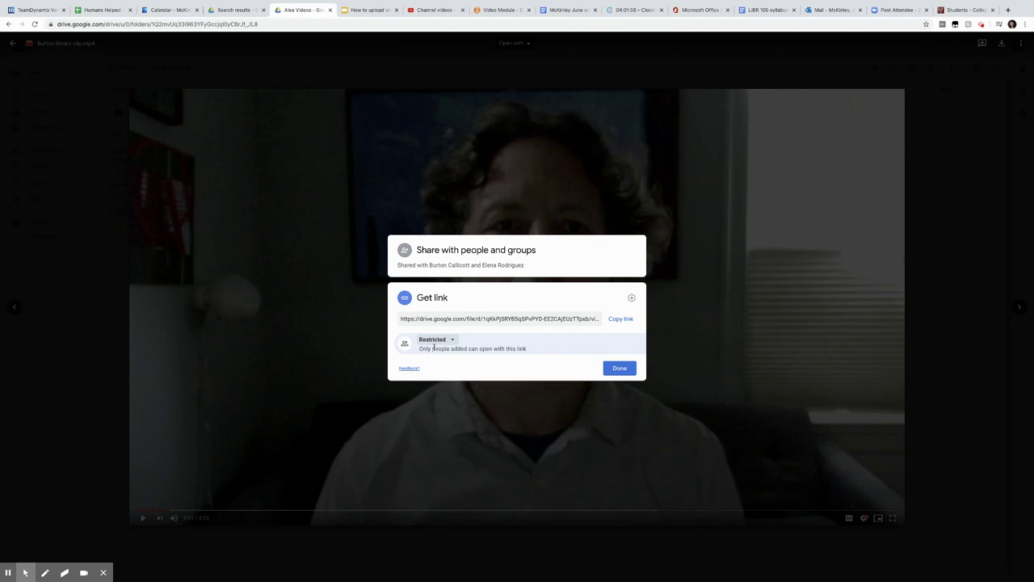
click(434, 341)
click(446, 396)
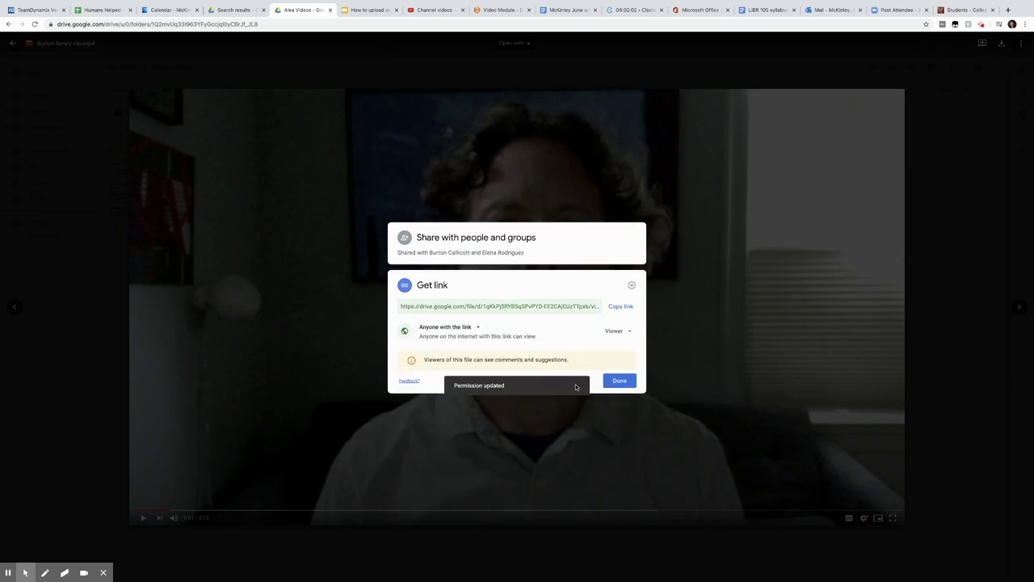
click(620, 382)
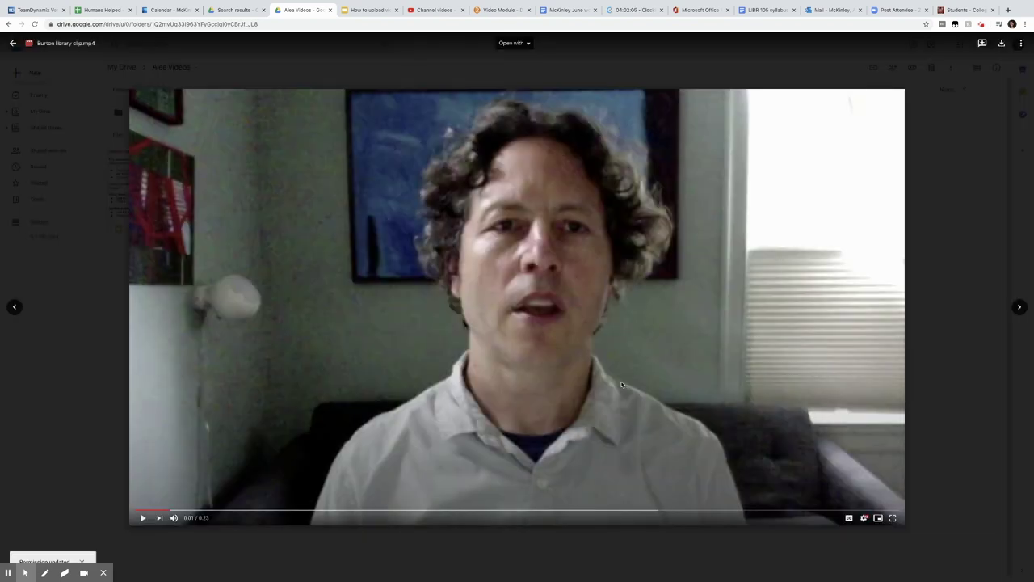
Step: Insert the Burton library clip video from My Drive onto the Library Video slide
click(361, 10)
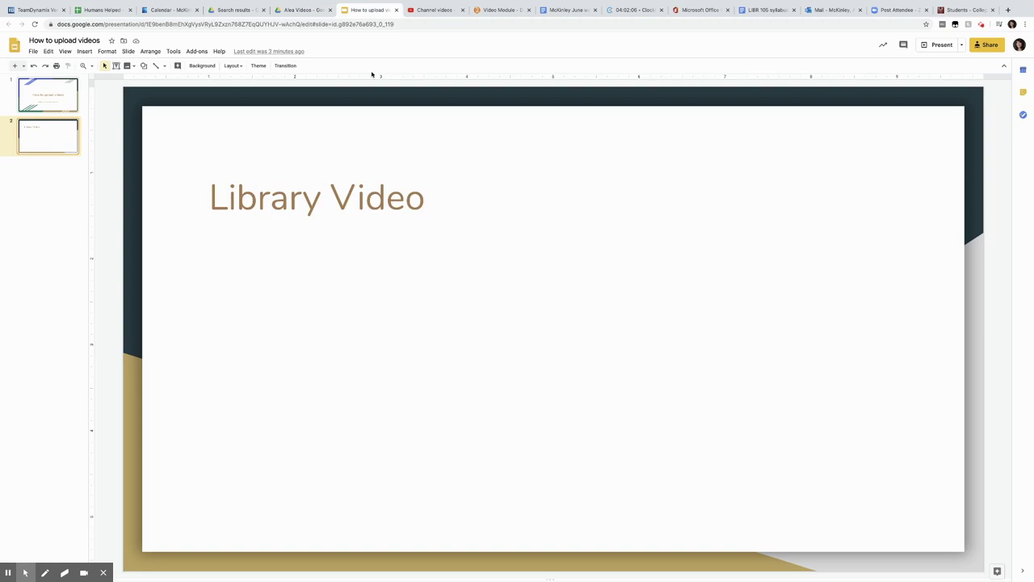
click(85, 52)
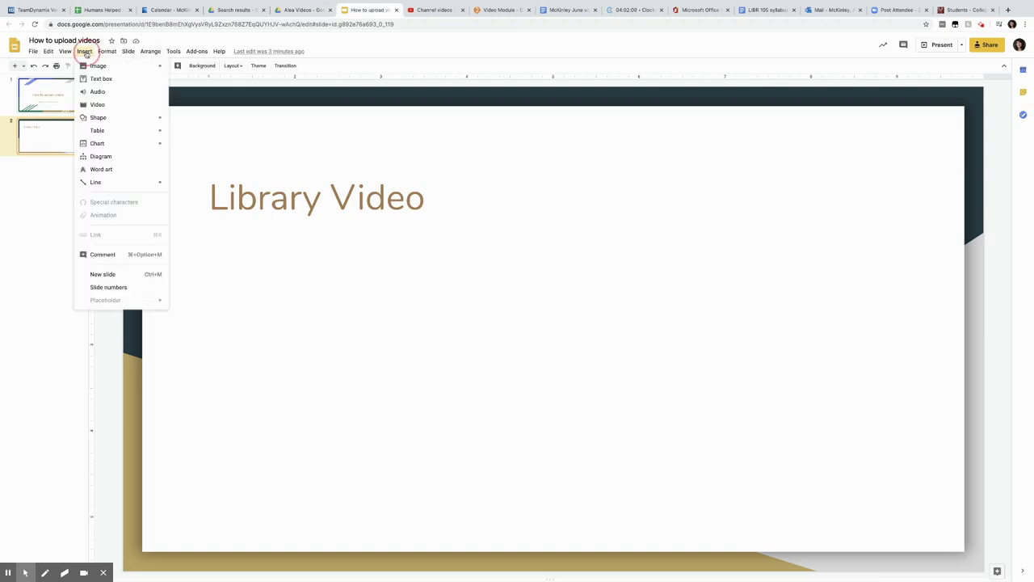
click(97, 104)
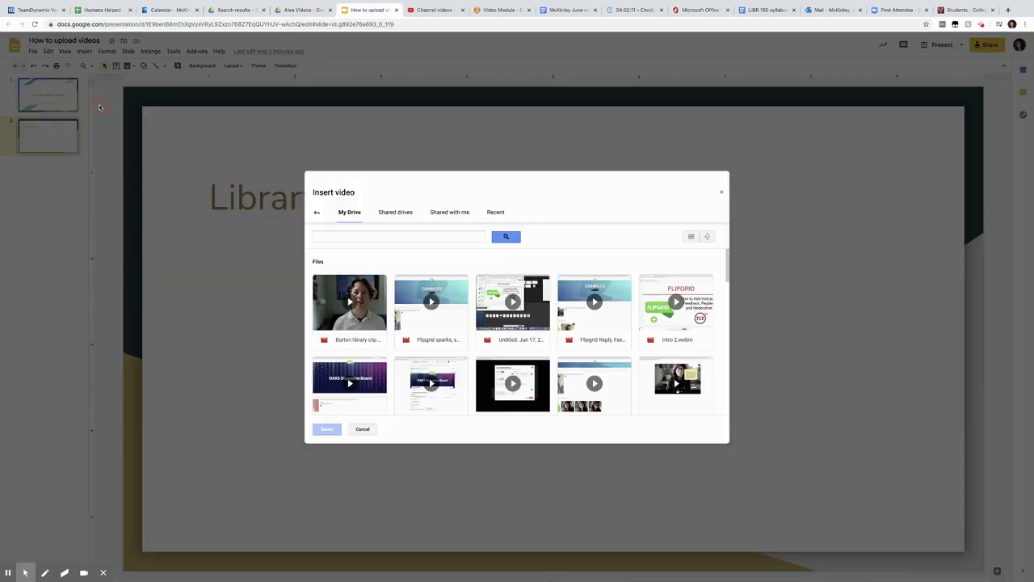
click(340, 311)
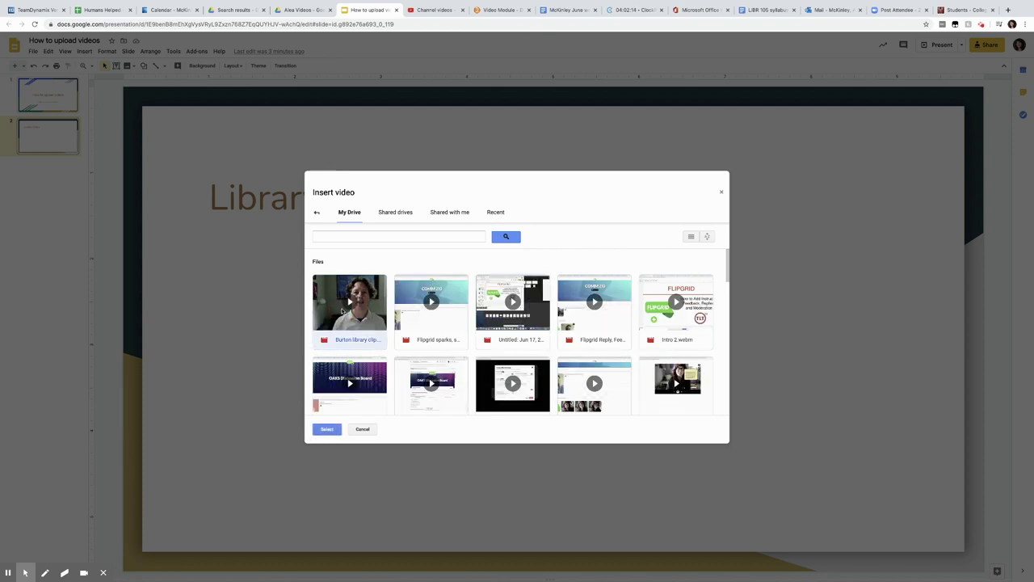
click(327, 429)
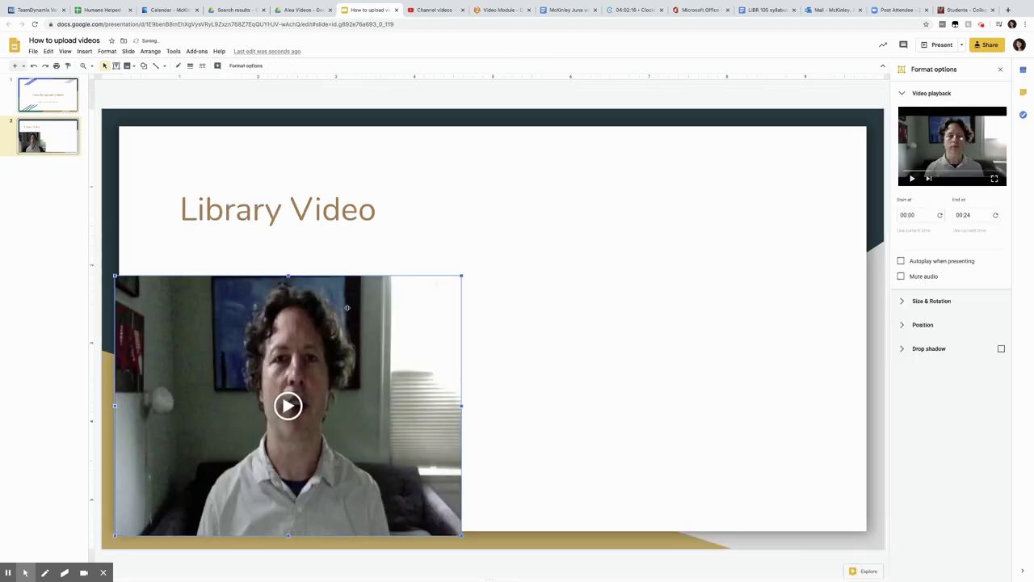
Step: Centre the video below the slide title and test that it plays
drag(412, 319, 557, 272)
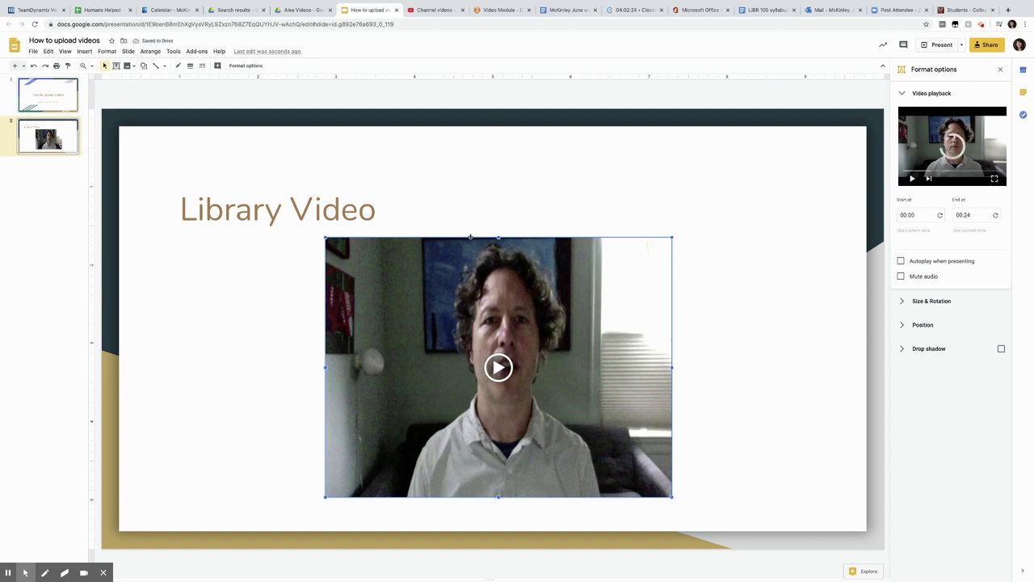
click(500, 368)
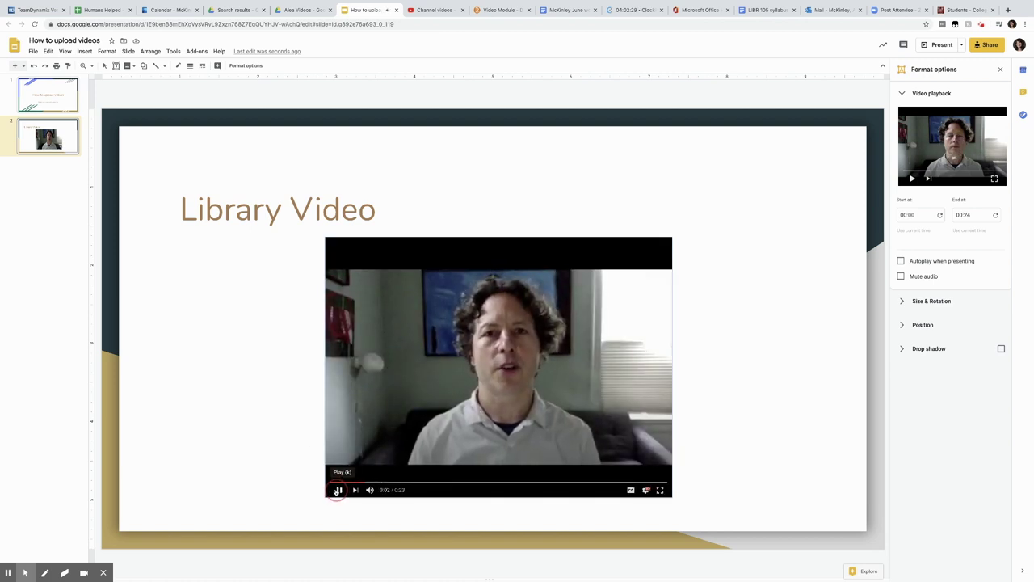
click(337, 489)
click(64, 51)
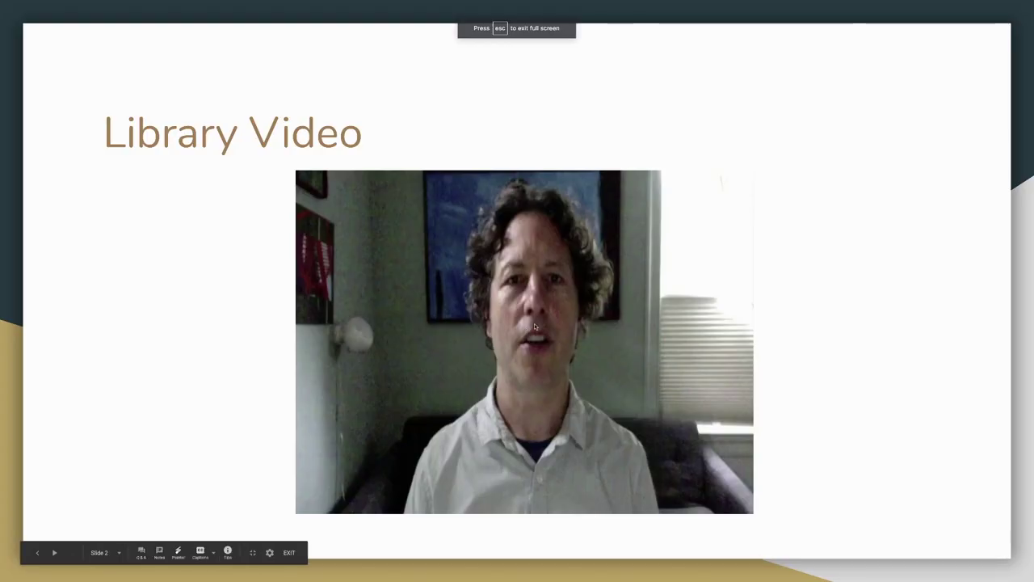
Step: Play the video in the slideshow, then copy the presentation's view link for Brightspace
click(536, 334)
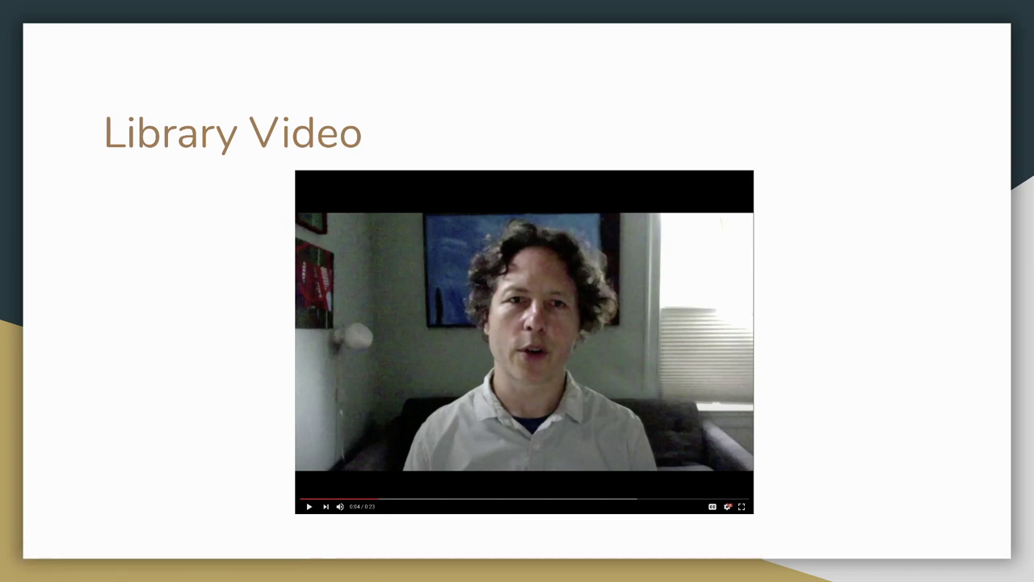
key(Escape)
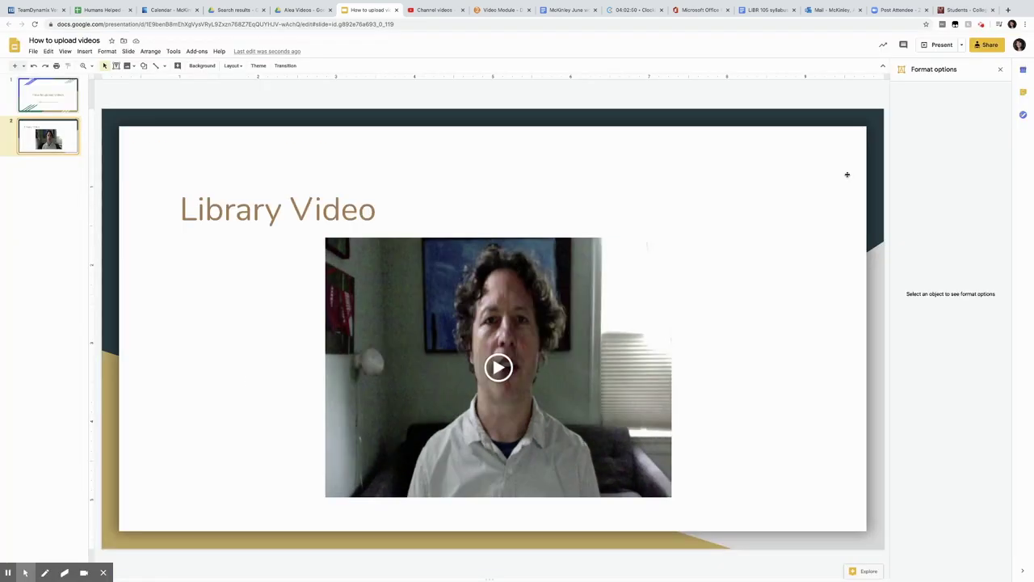
click(988, 47)
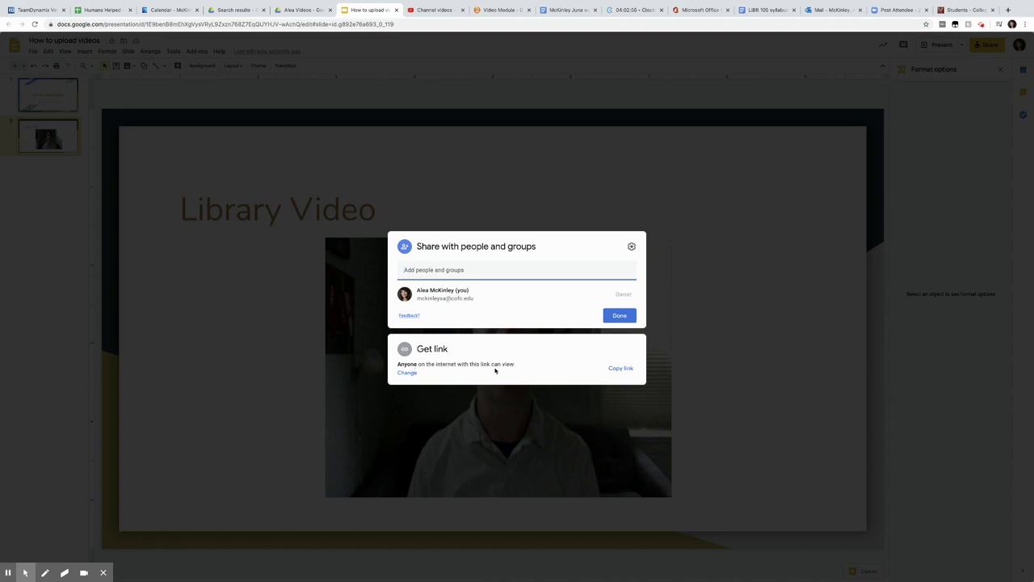
click(614, 369)
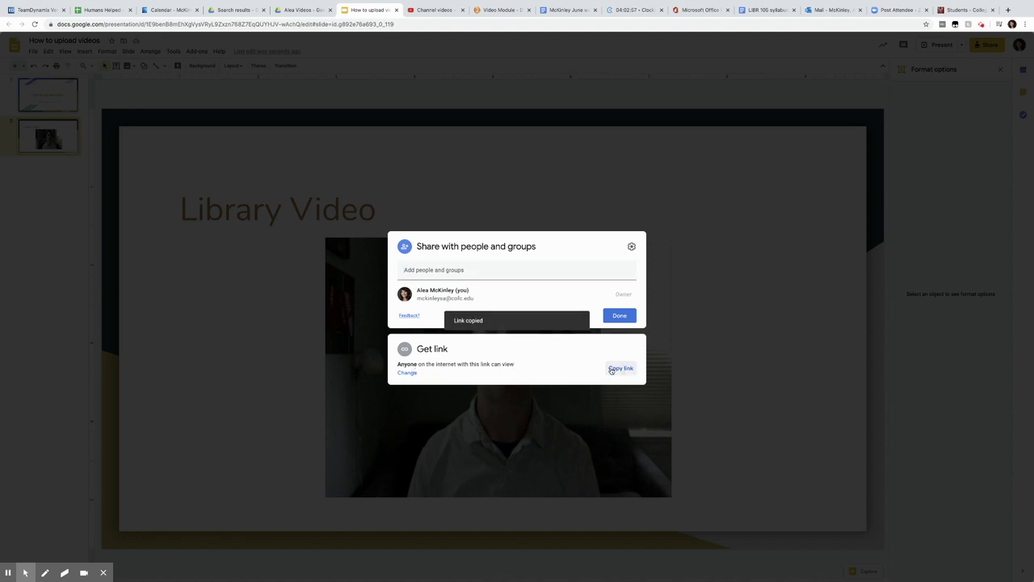
click(493, 11)
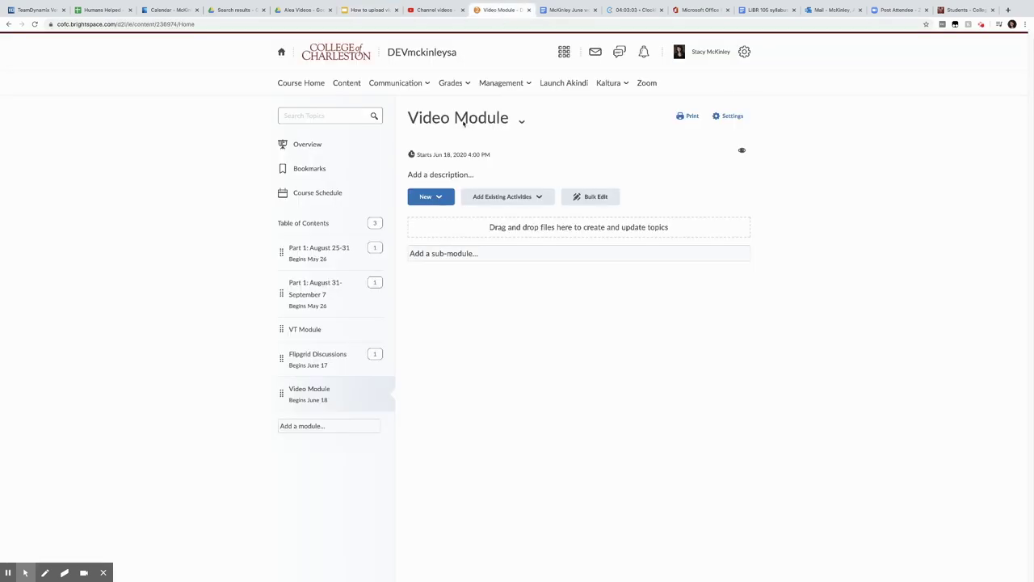
Step: Create a Video Module link topic titled Google Slides using the pasted presentation URL
click(440, 198)
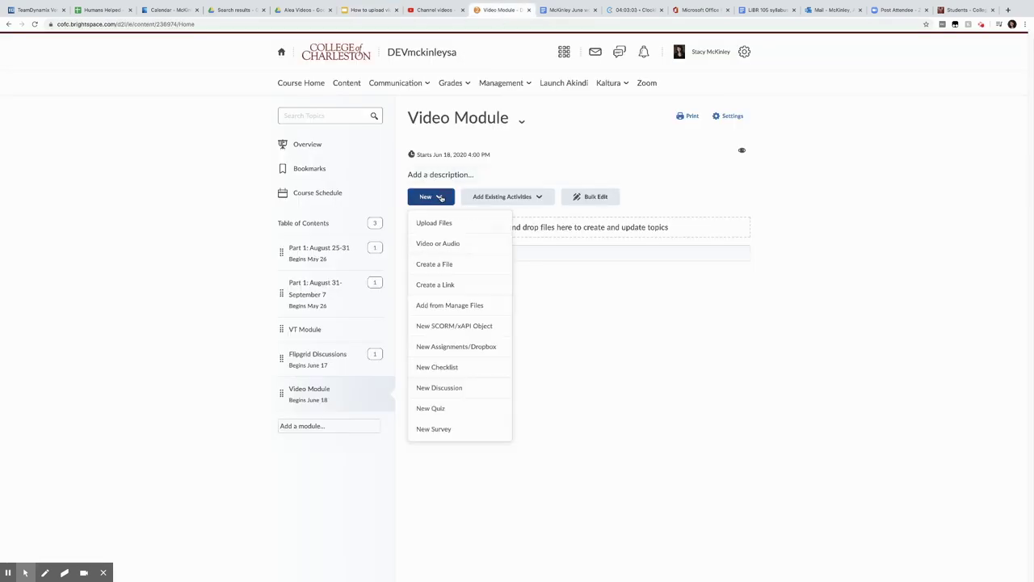
click(436, 286)
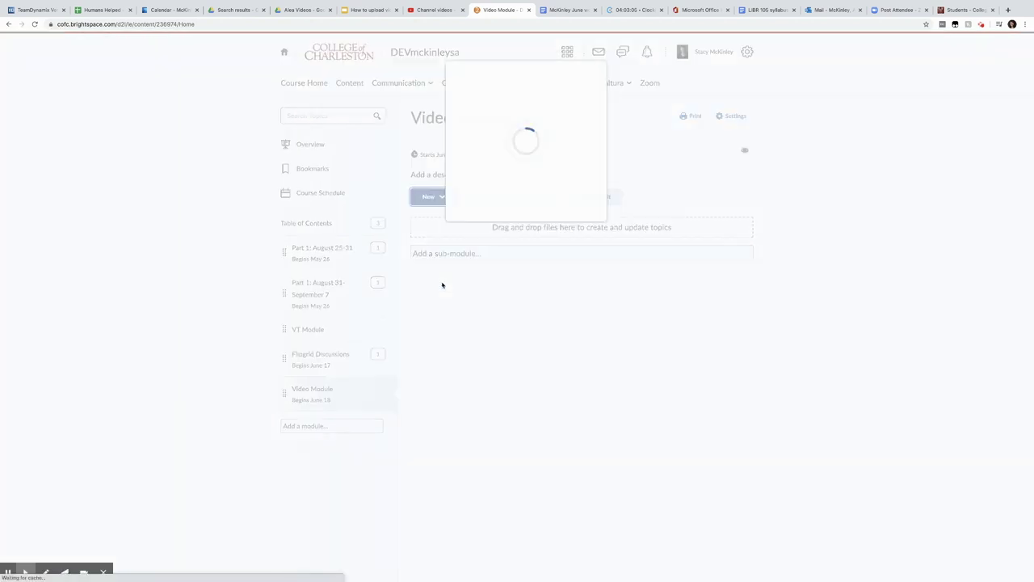
click(474, 143)
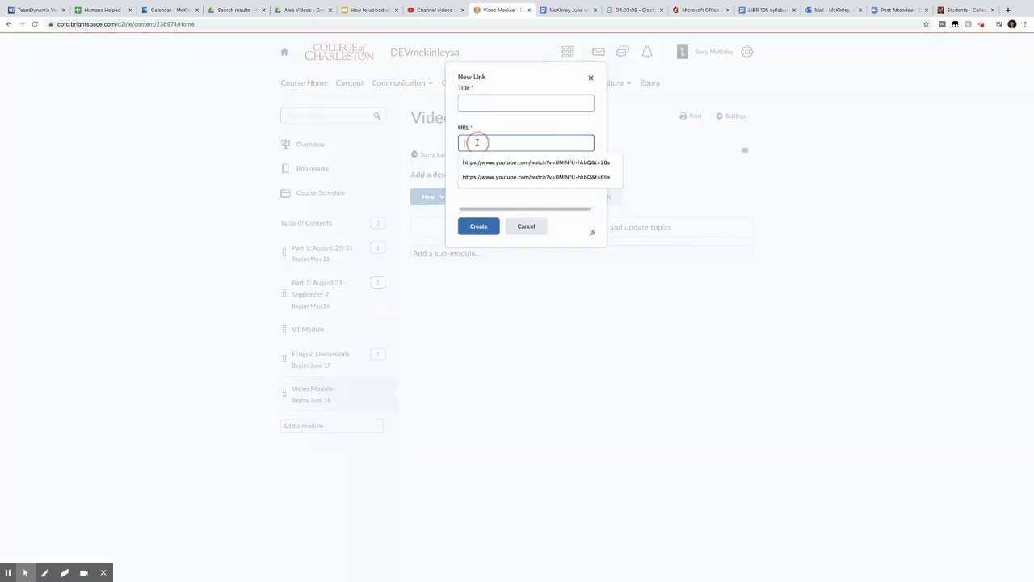
key(super+v)
click(477, 106)
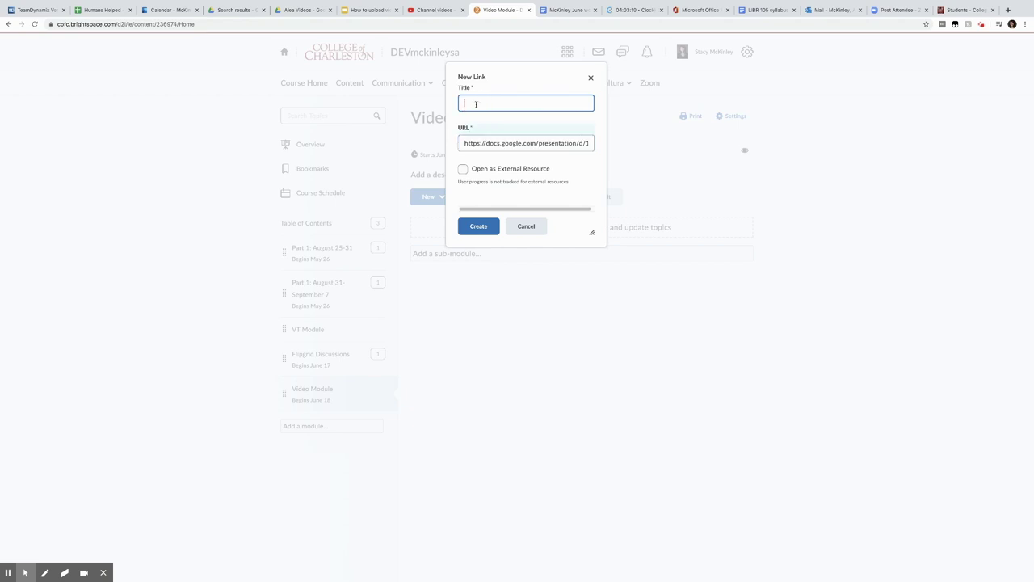
text(Goog)
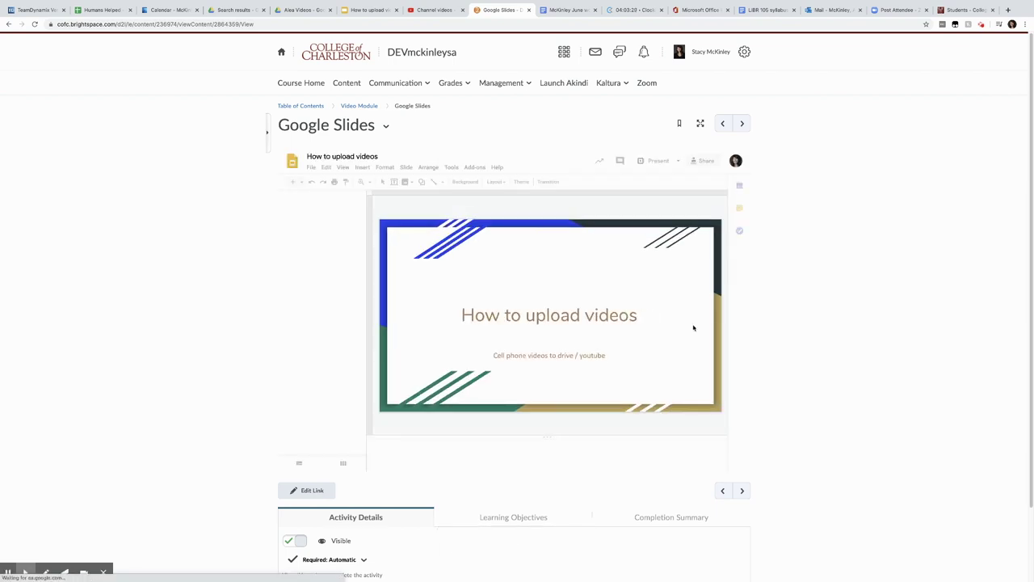
click(704, 51)
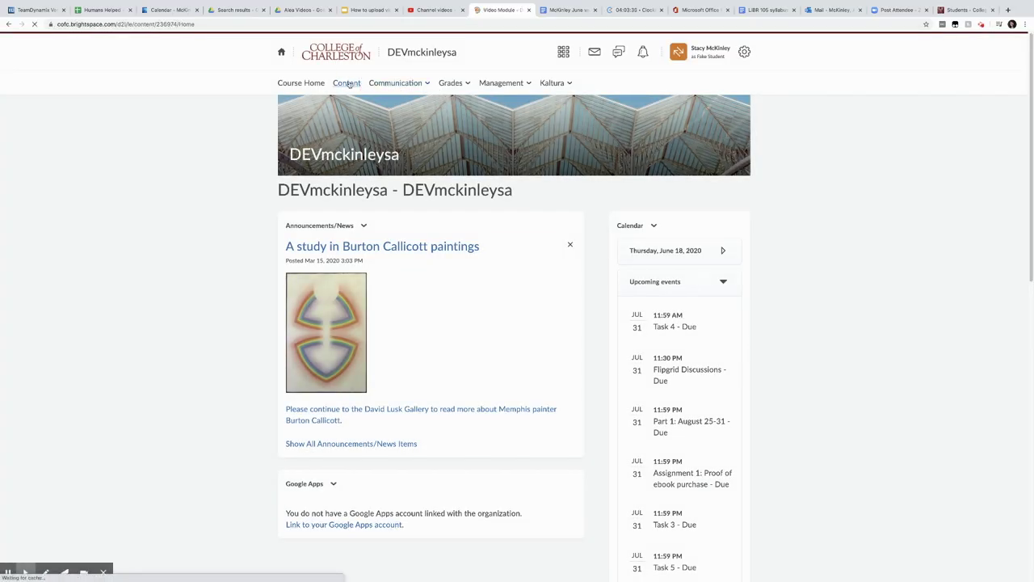
Step: As Fake Student, play the video on slide 2 of the Google Slides topic, then leave student view
click(440, 208)
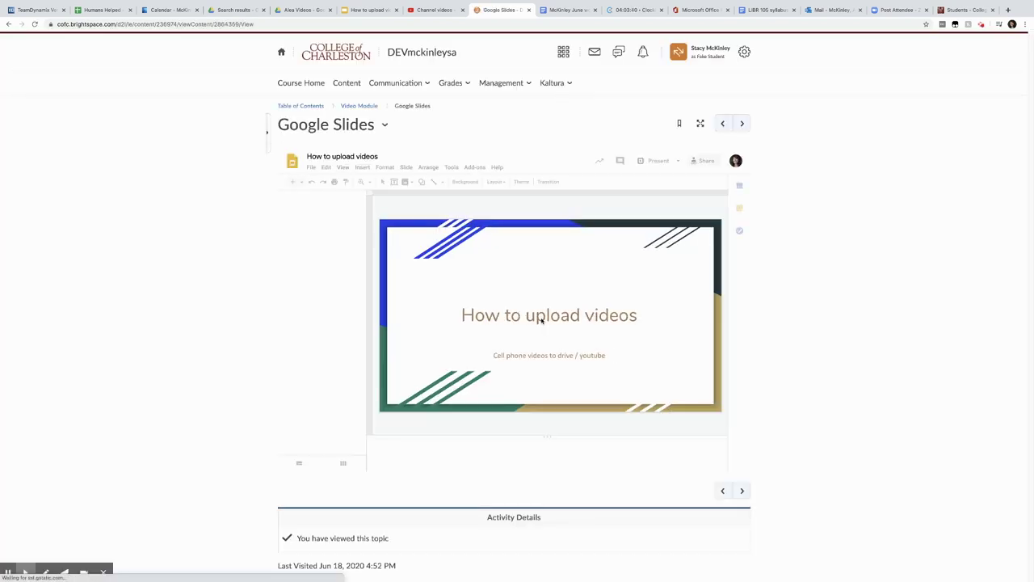
click(336, 252)
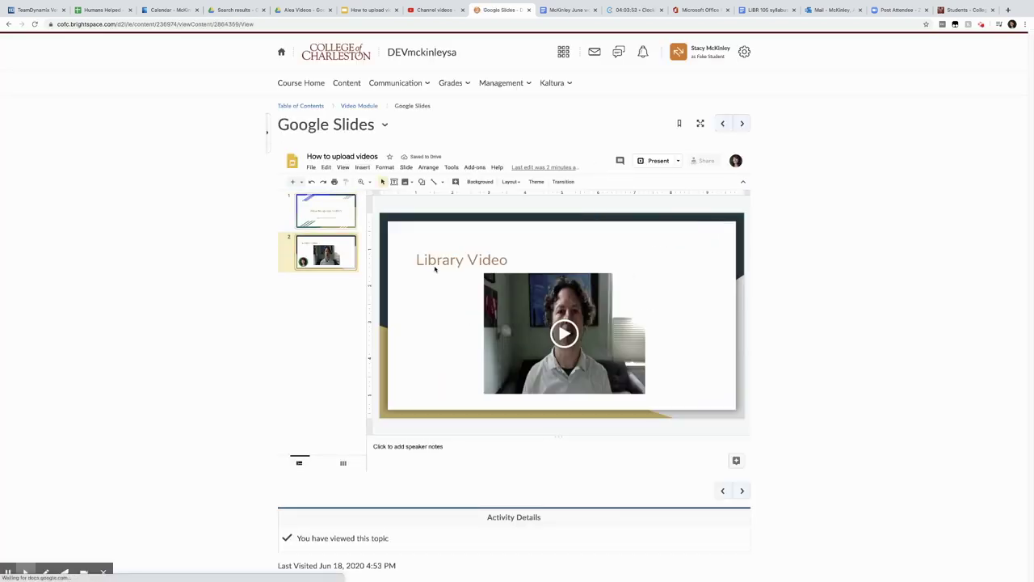
click(564, 333)
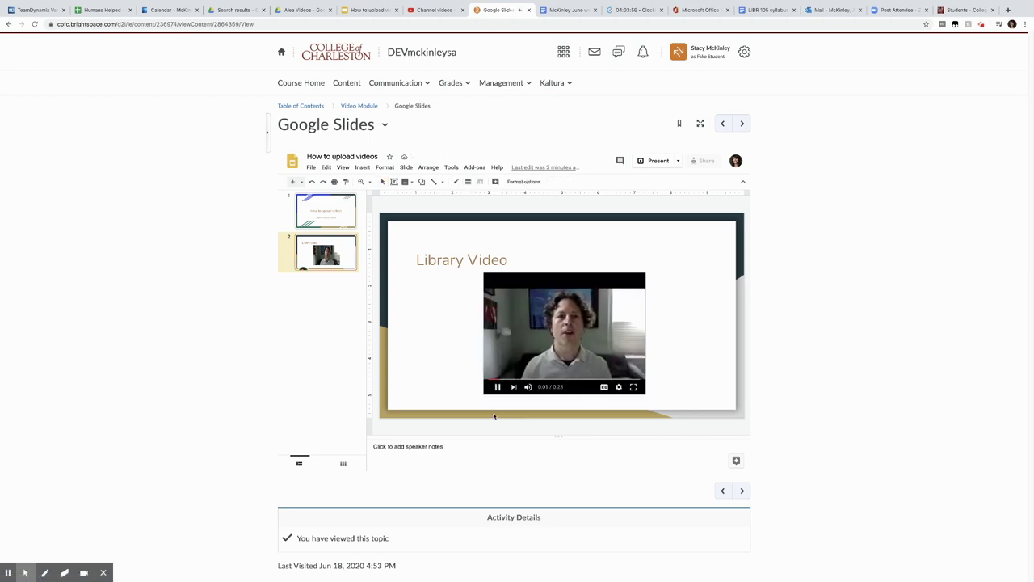
click(498, 388)
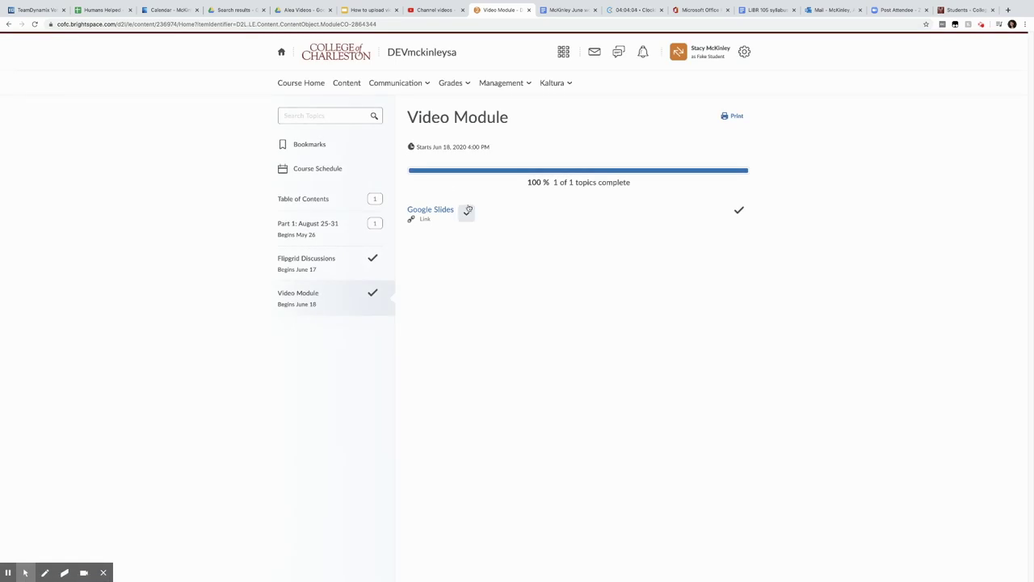
click(703, 50)
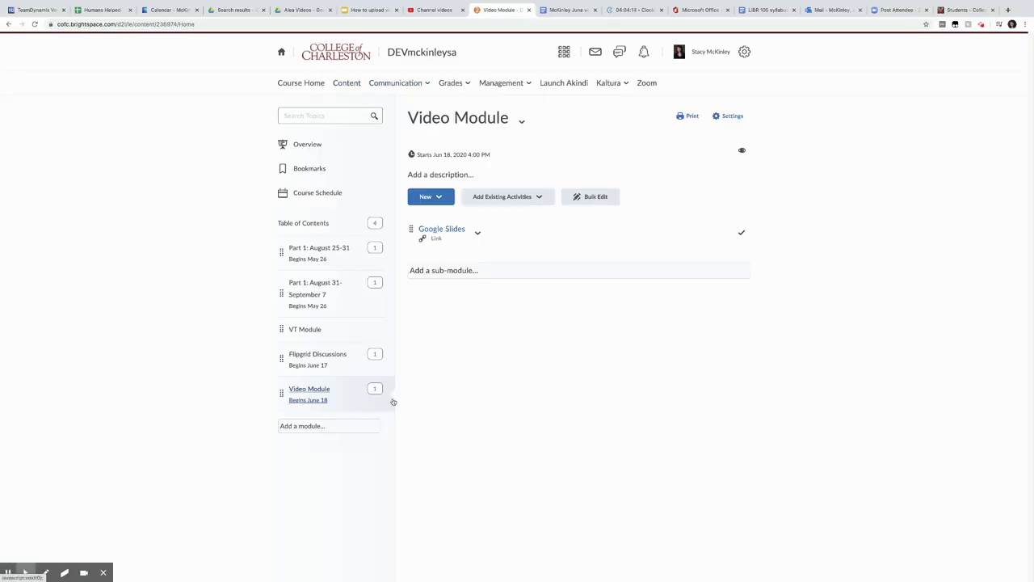
click(288, 11)
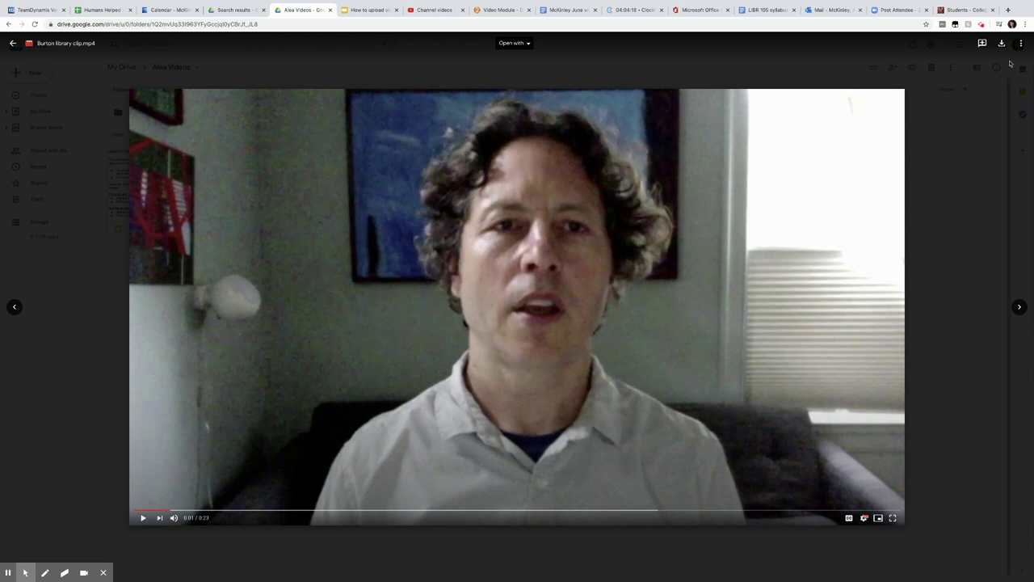
Step: Copy the shareable view link of Burton library clip.mp4 from its Drive preview
click(1020, 43)
click(967, 76)
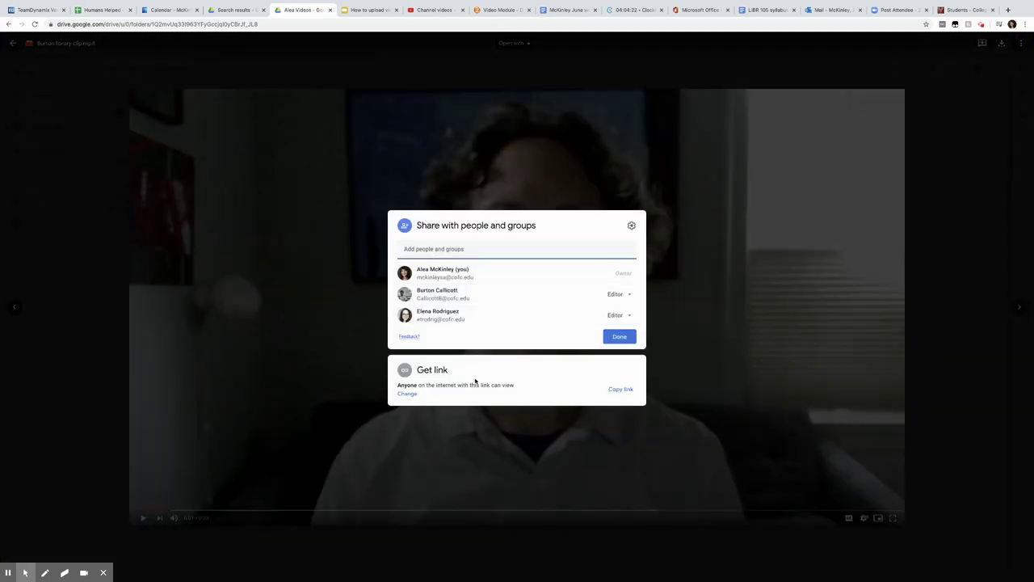
click(628, 389)
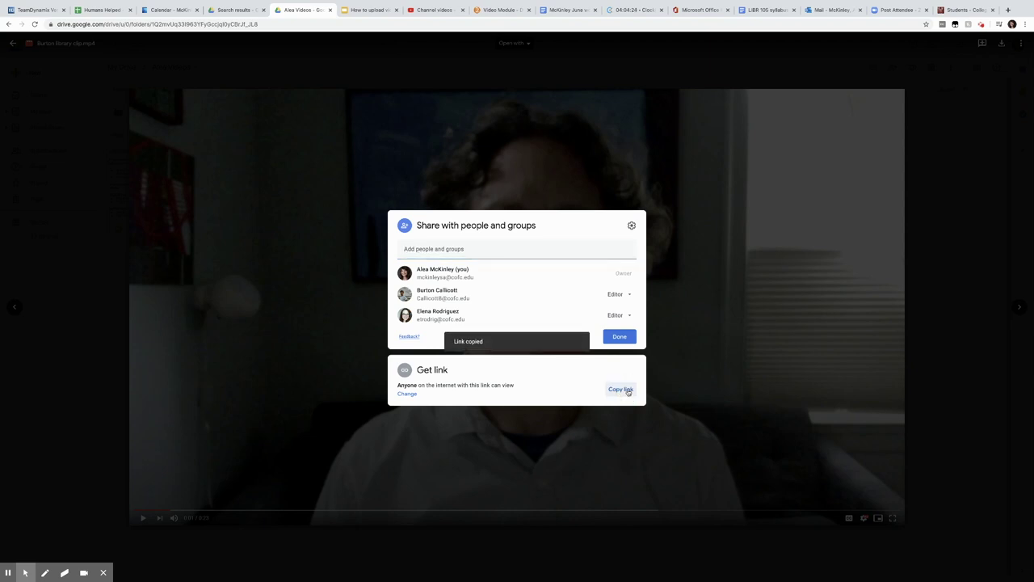
Step: Create a Video Module link topic titled Video using the pasted Drive clip URL
click(501, 10)
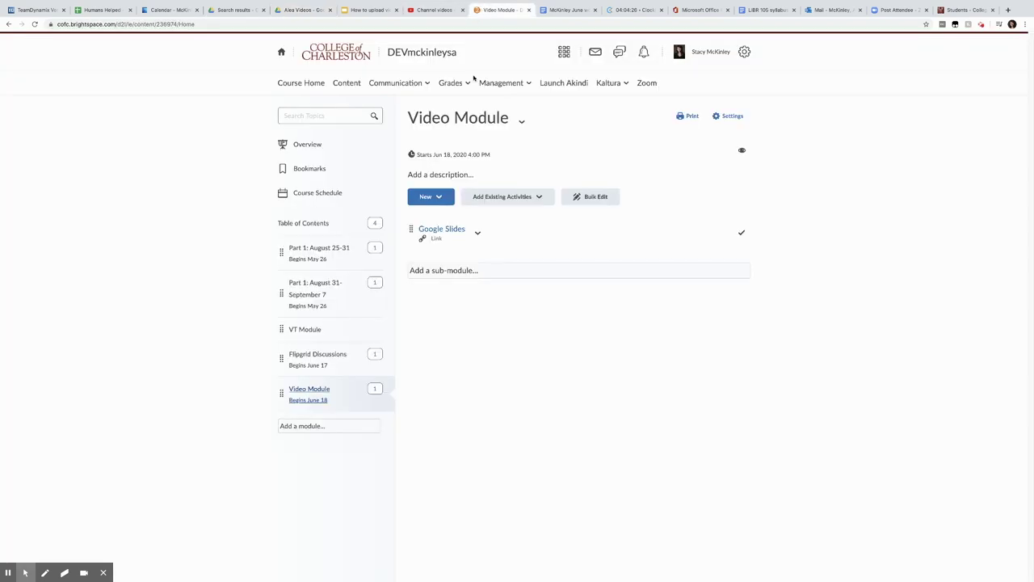
click(439, 195)
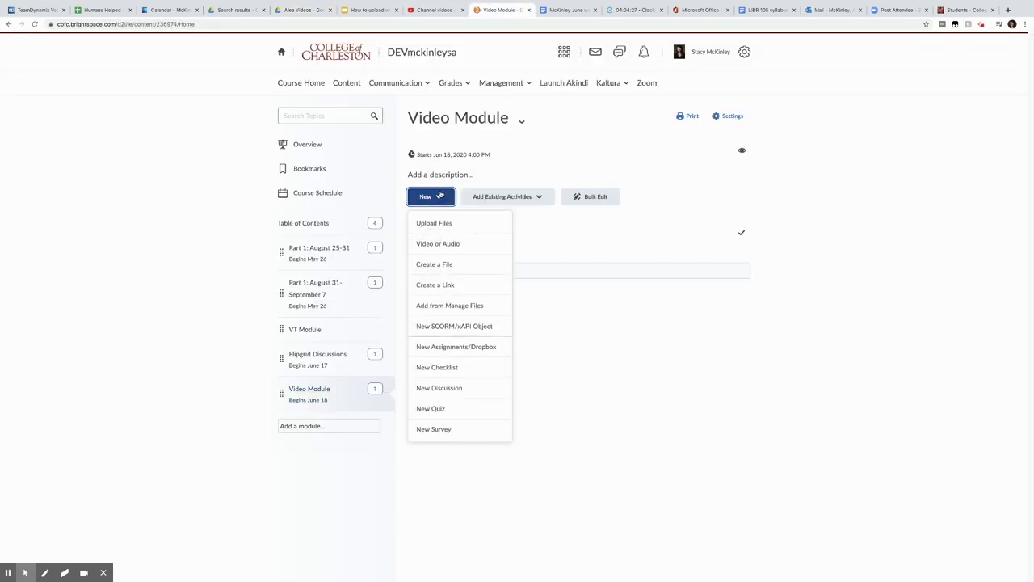
click(436, 284)
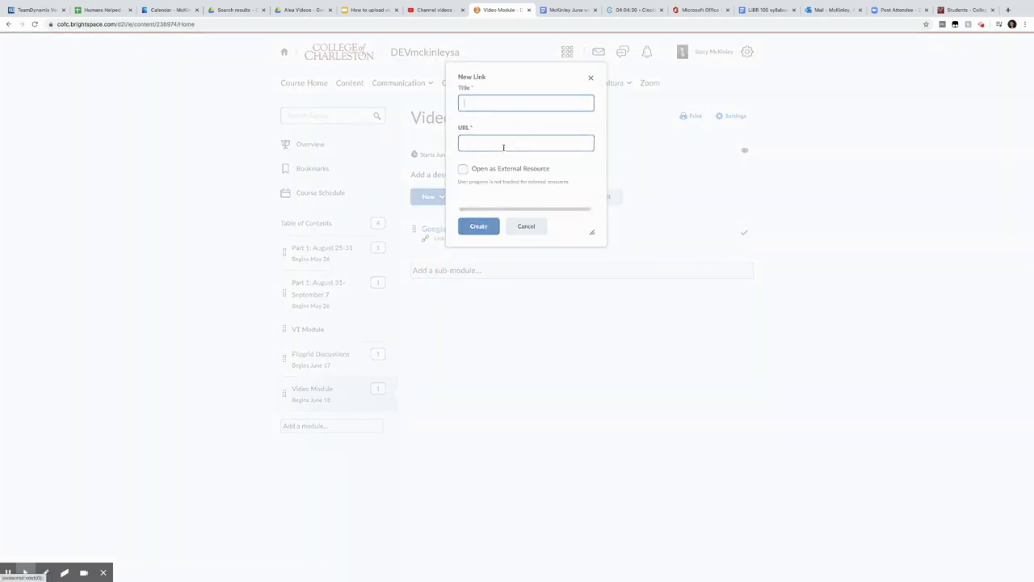
click(503, 146)
key(super+v)
click(489, 104)
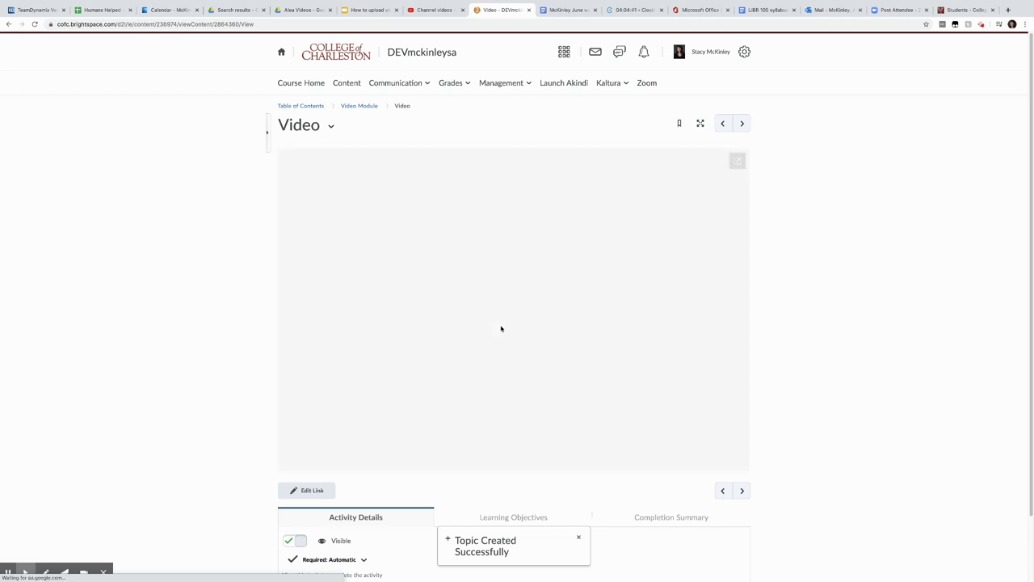
Step: As Fake Student, open the Video topic and try playing the Drive clip, which fails to preview
click(716, 52)
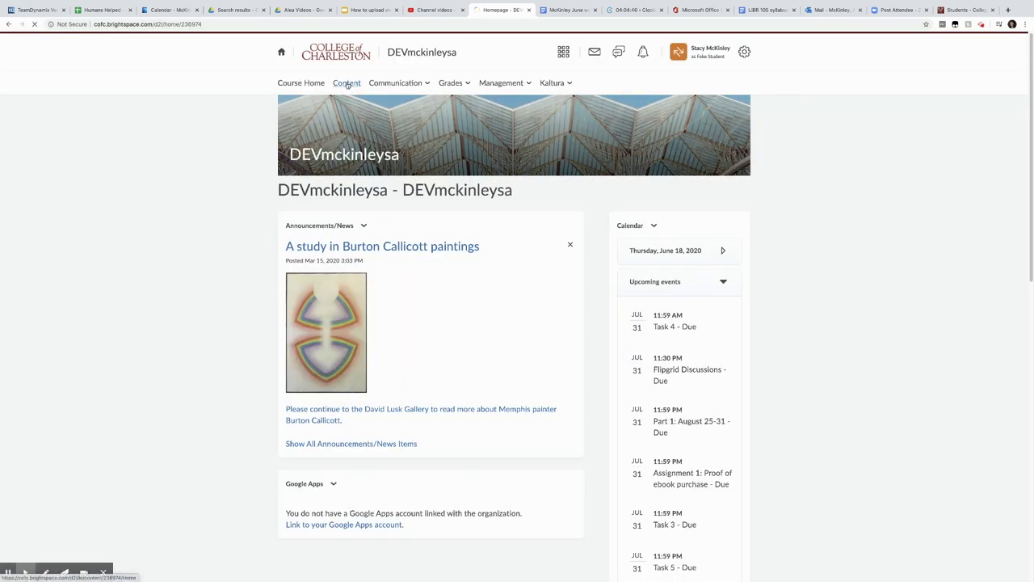
click(349, 84)
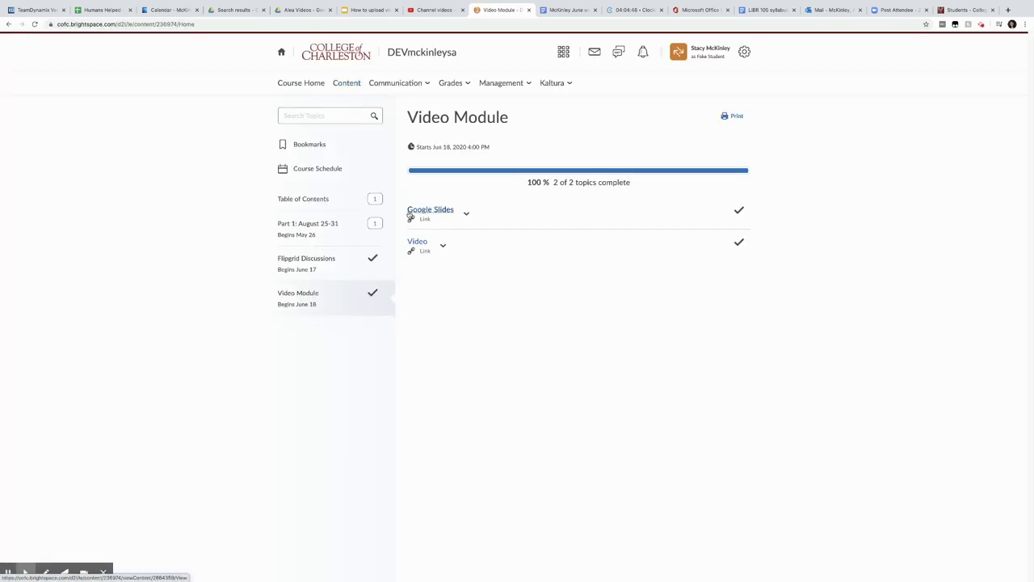
click(417, 240)
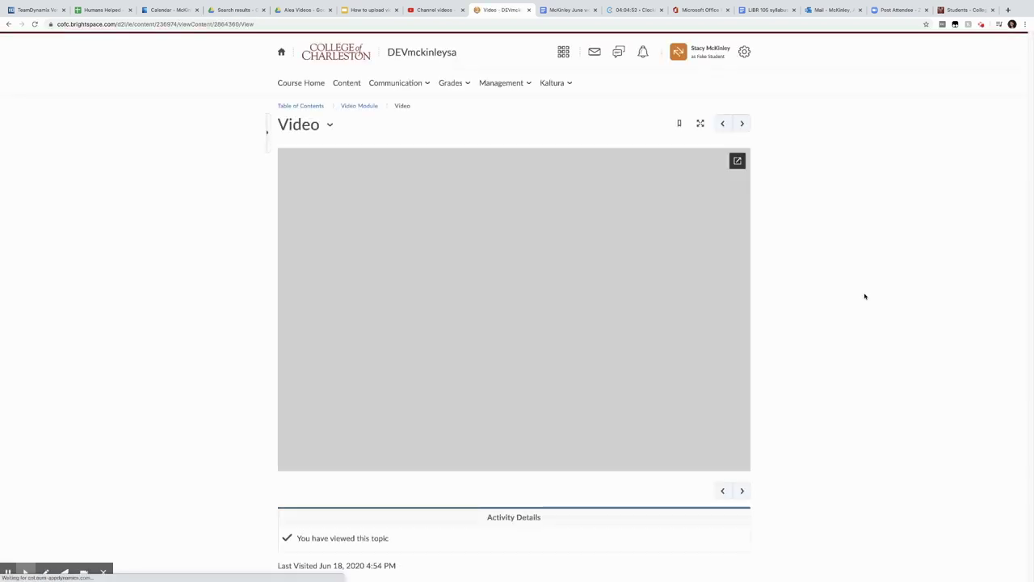
click(514, 311)
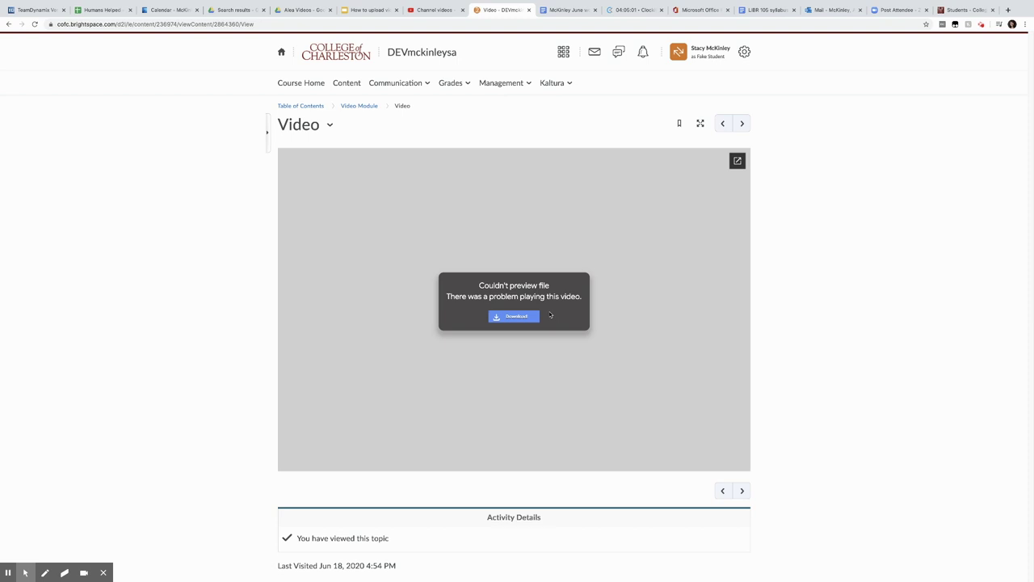
click(373, 106)
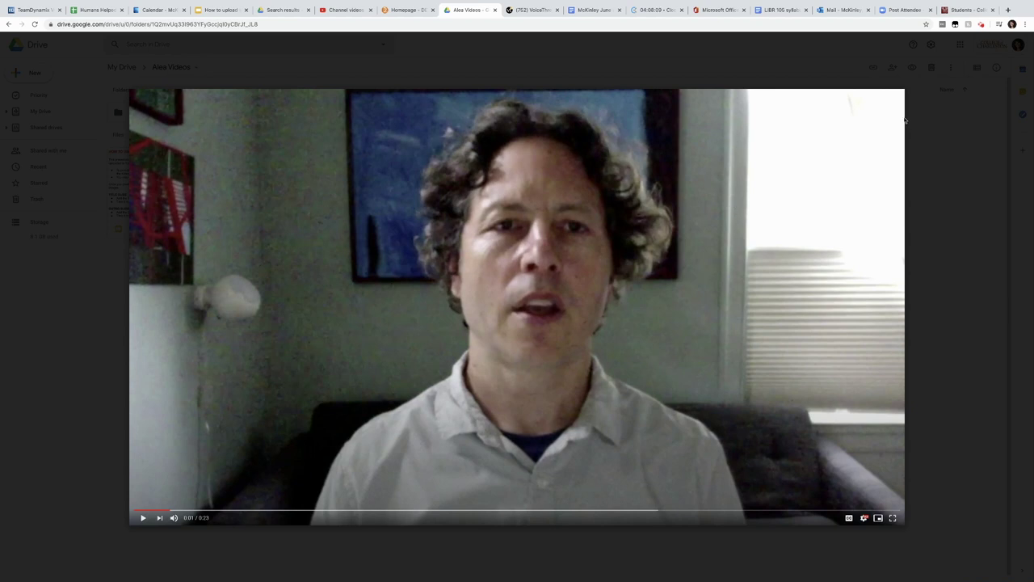
Step: Download Burton library clip.mp4 from the Drive preview, then bring up VoiceThread's Create page
click(1001, 45)
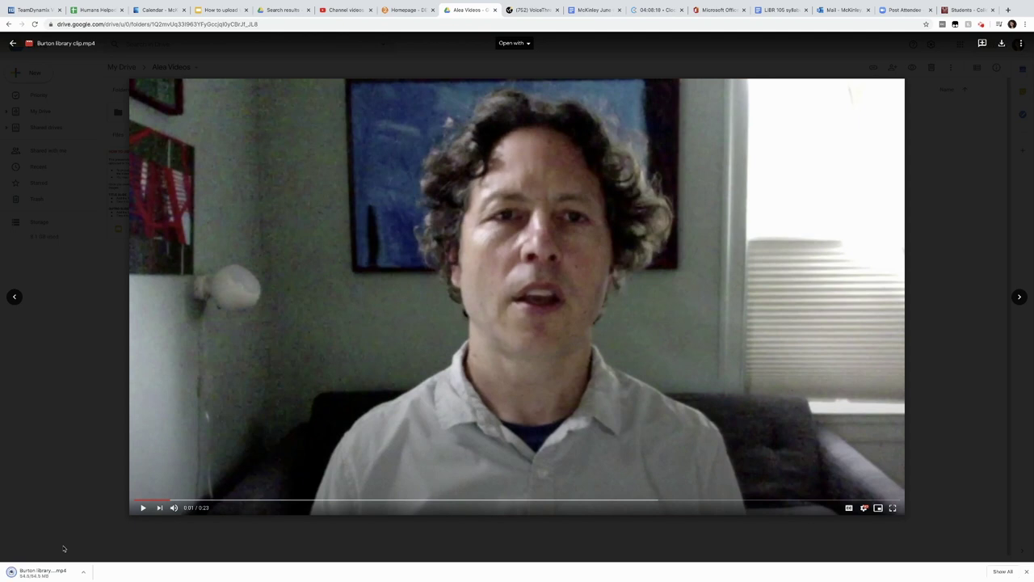
click(531, 11)
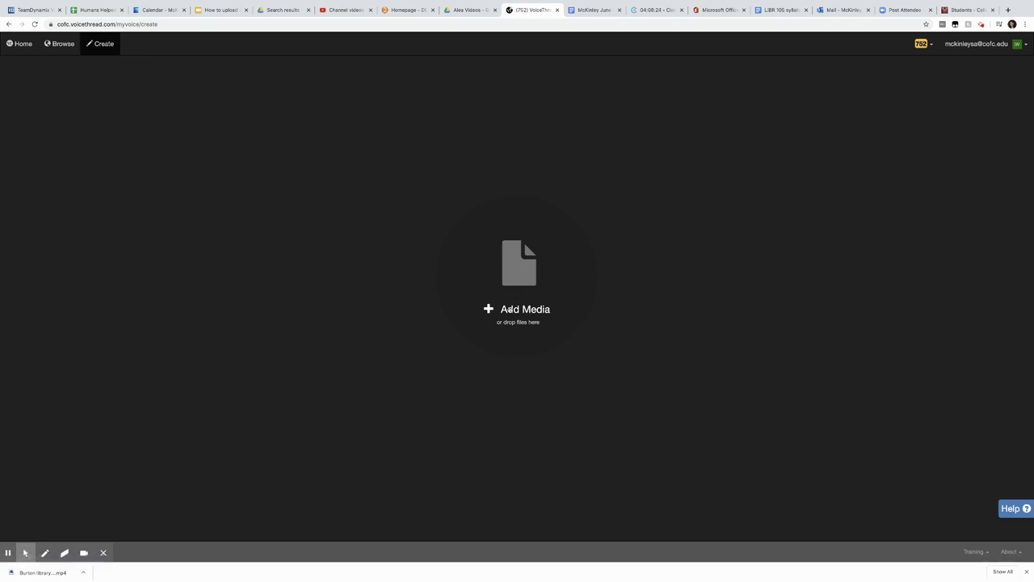
Step: Drop the downloaded Burton library clip into a new VoiceThread and save it titled 'Library Video'
drag(35, 572, 526, 290)
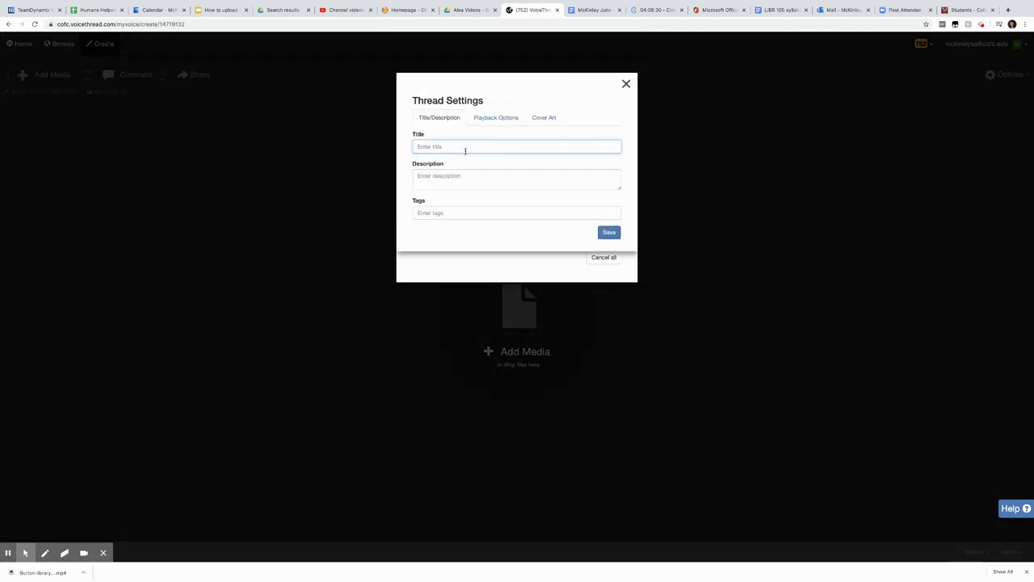
text(Library Video)
click(606, 232)
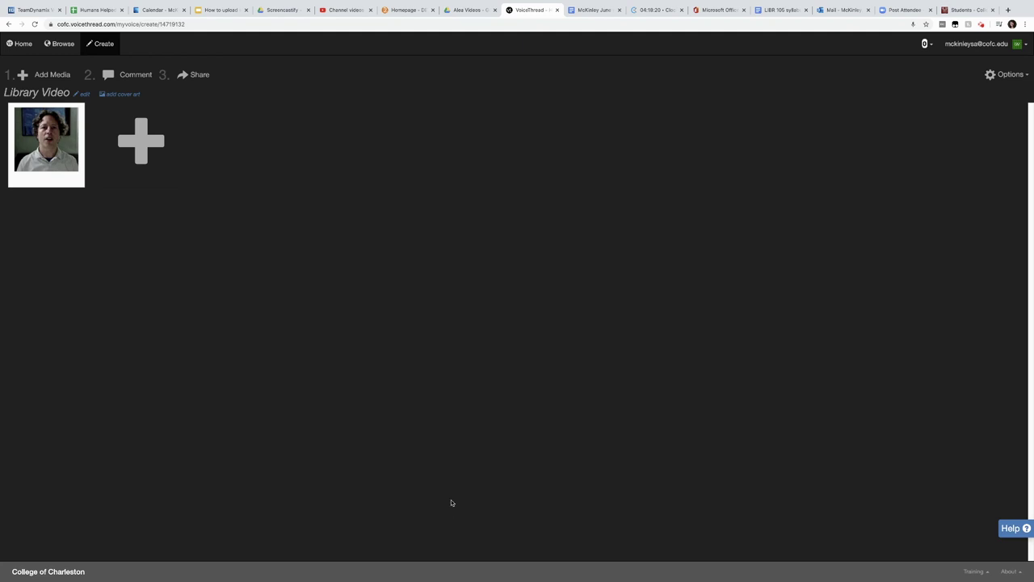
mouse_move(48, 145)
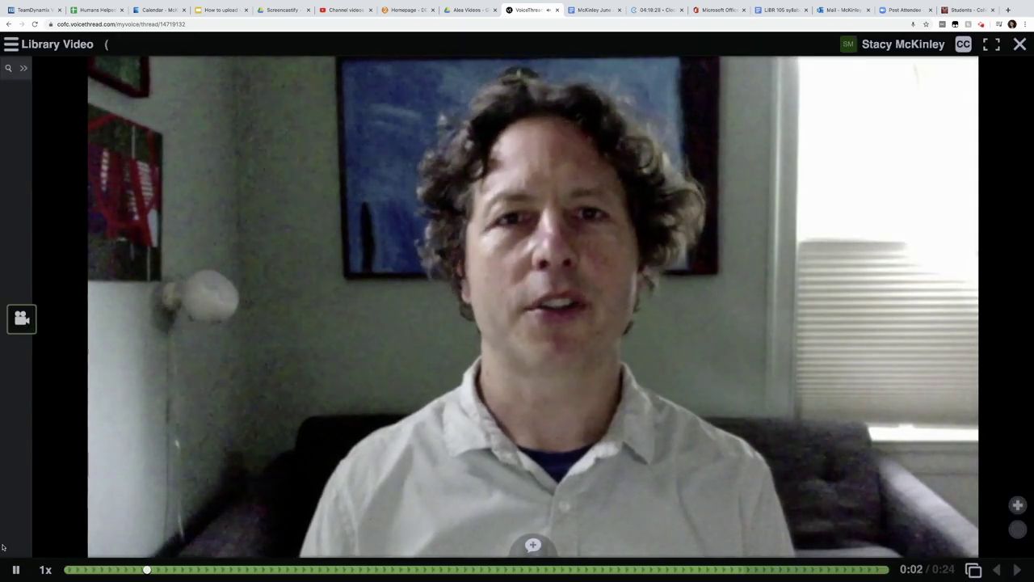
Step: Pause the clip at four seconds and record a voice comment while doodling a red arrow
click(15, 570)
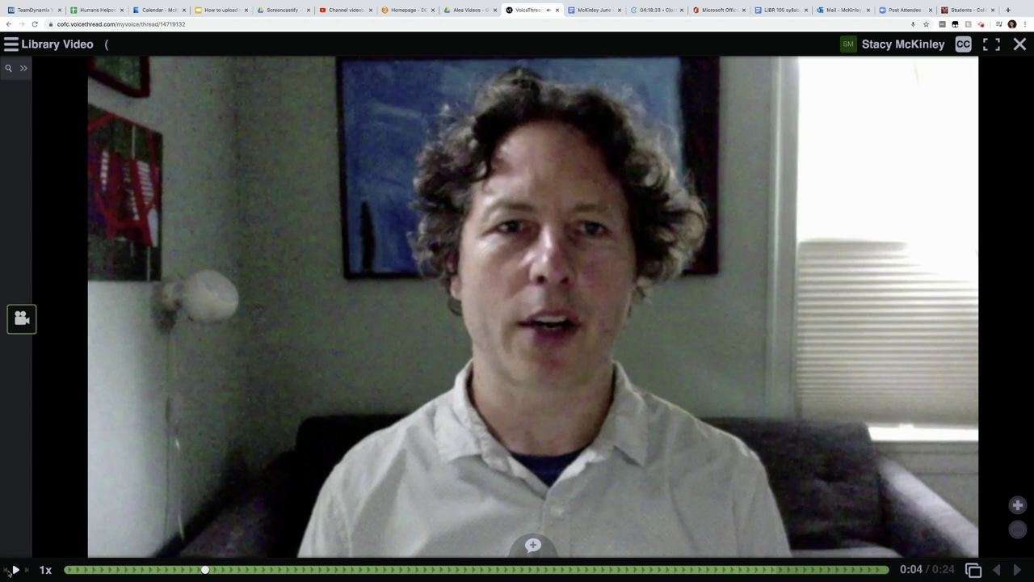
click(533, 546)
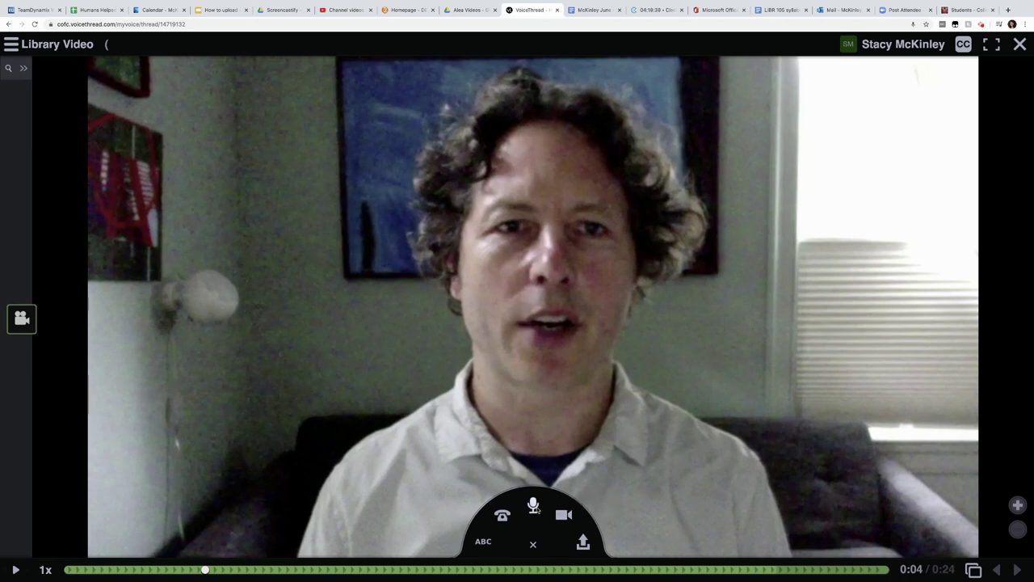
click(533, 507)
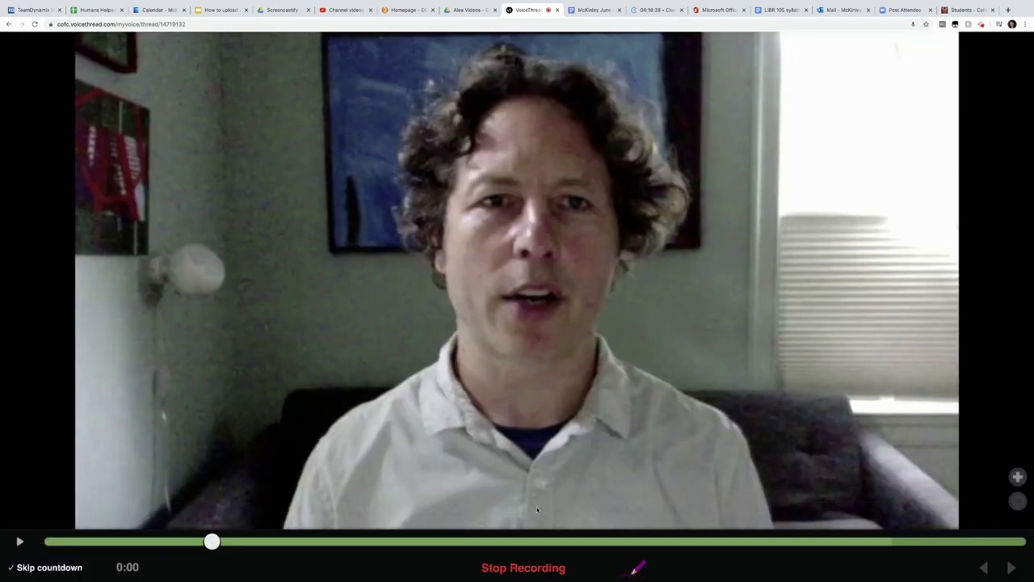
click(636, 569)
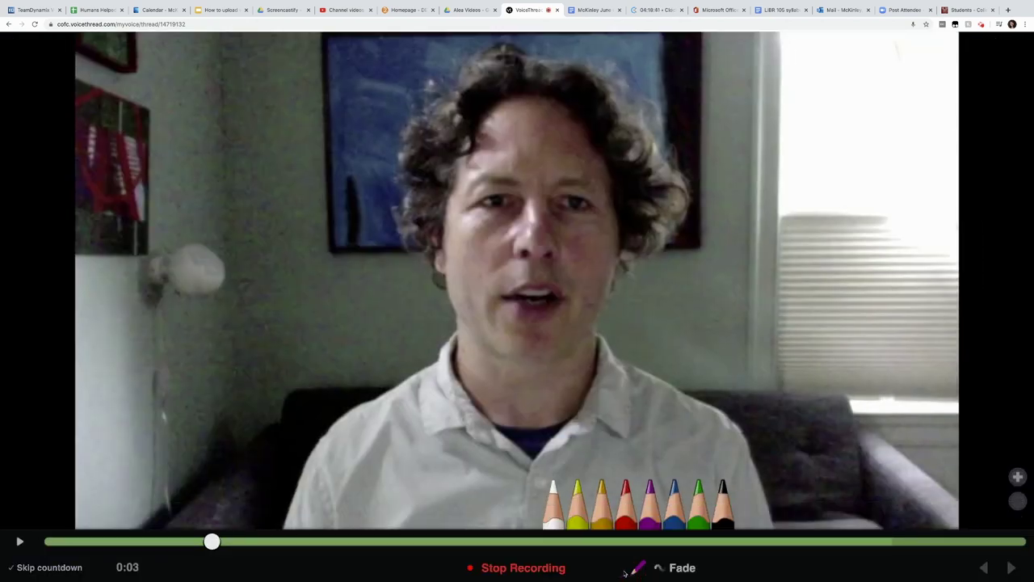
click(632, 517)
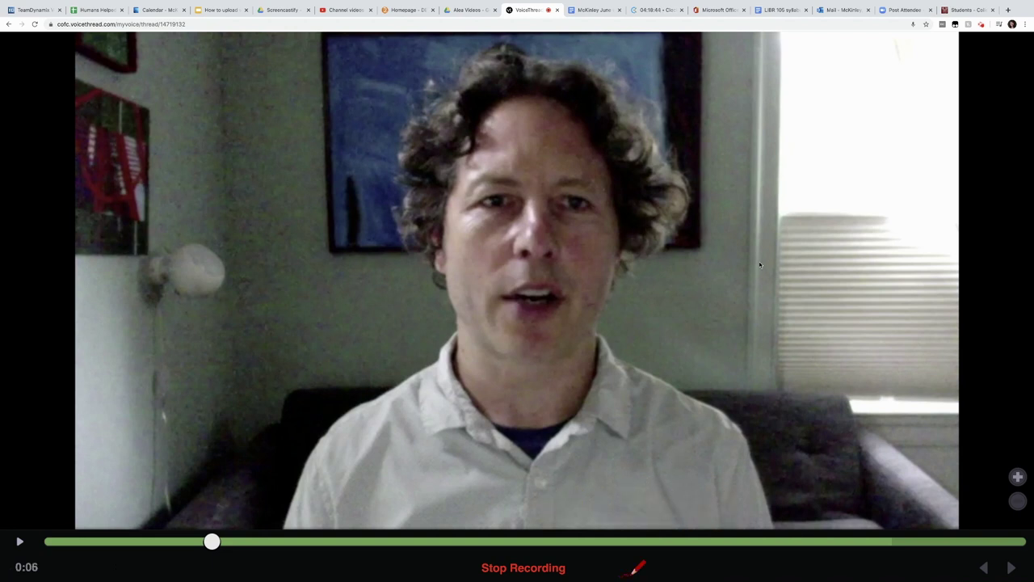
mouse_move(760, 265)
mouse_down()
mouse_move(699, 305)
mouse_move(671, 294)
mouse_up()
drag(644, 352, 671, 350)
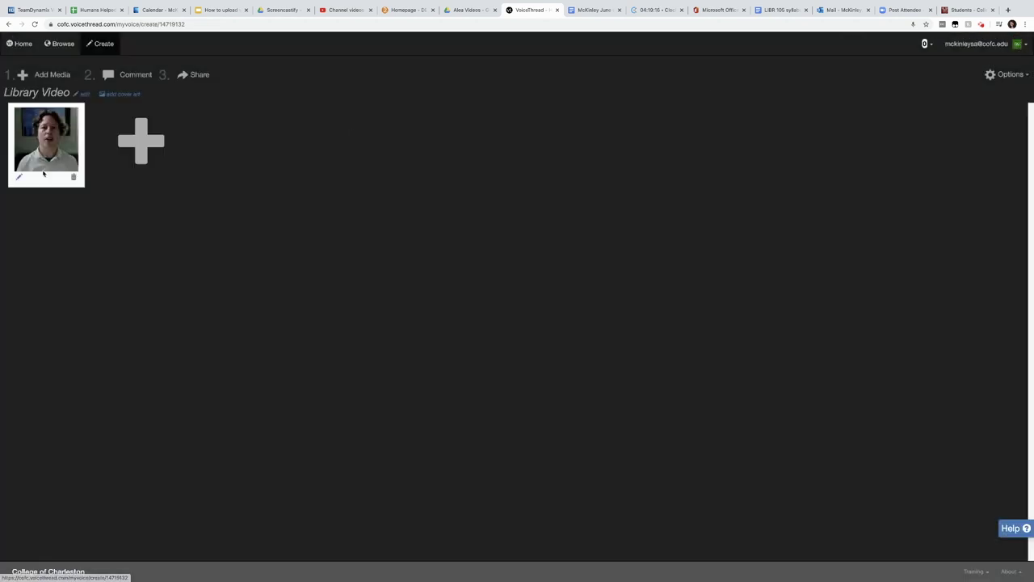
Step: Open the Library Video thread viewer and play, then pause, the commented clip
click(121, 74)
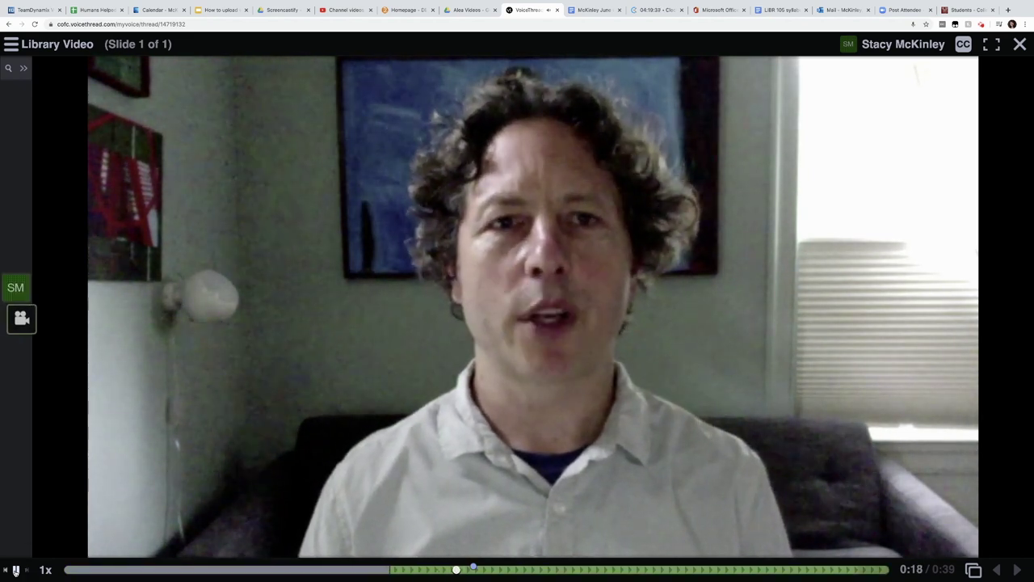
click(15, 571)
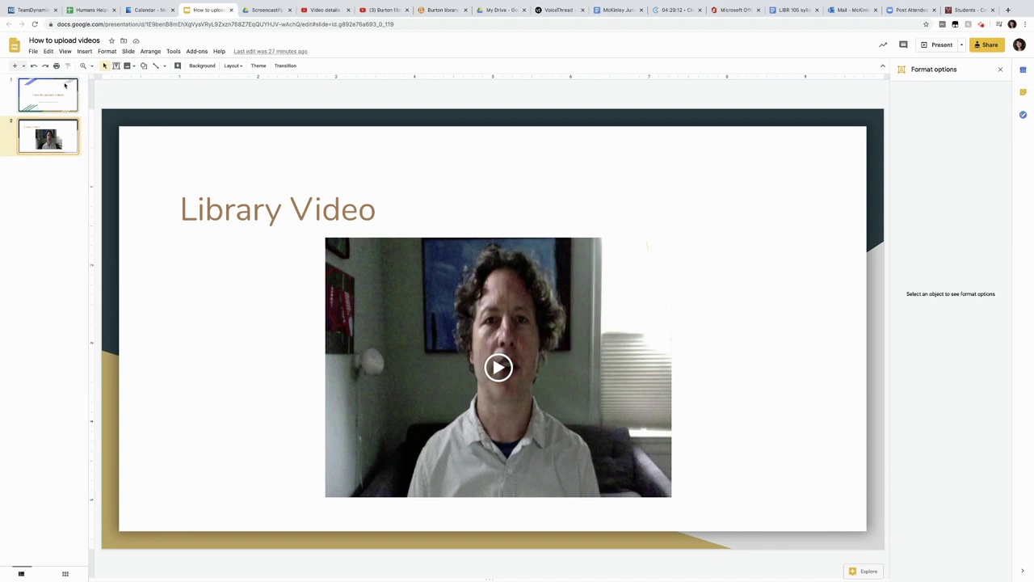
Step: Download the 'How to upload videos' presentation as a PDF Document (.pdf)
click(34, 52)
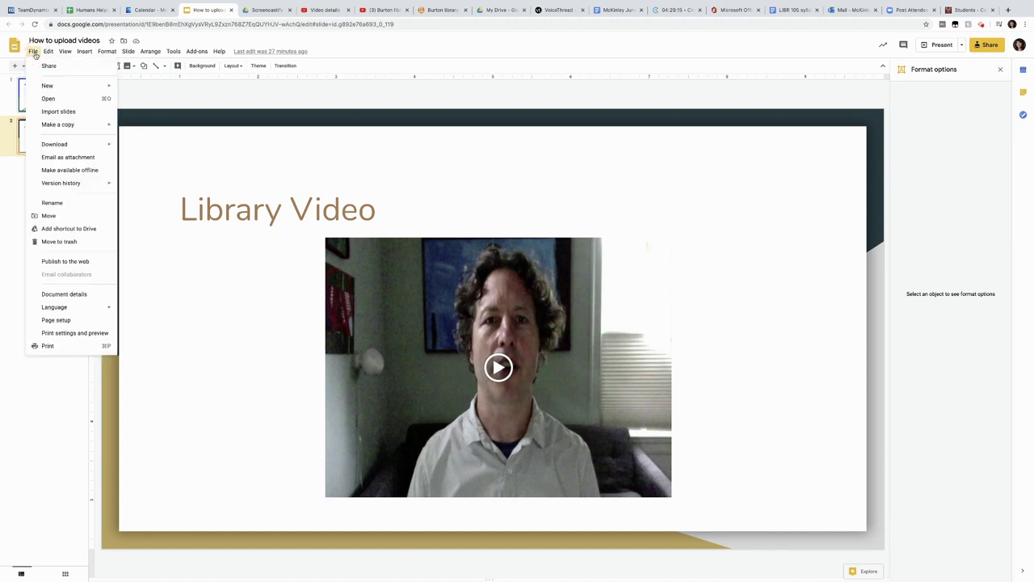
mouse_move(68, 145)
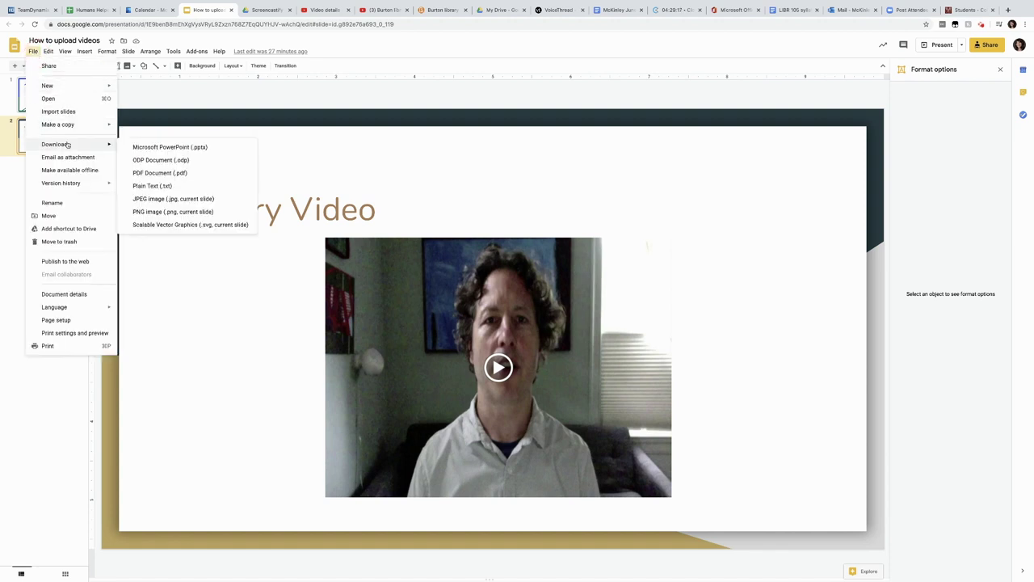
click(159, 173)
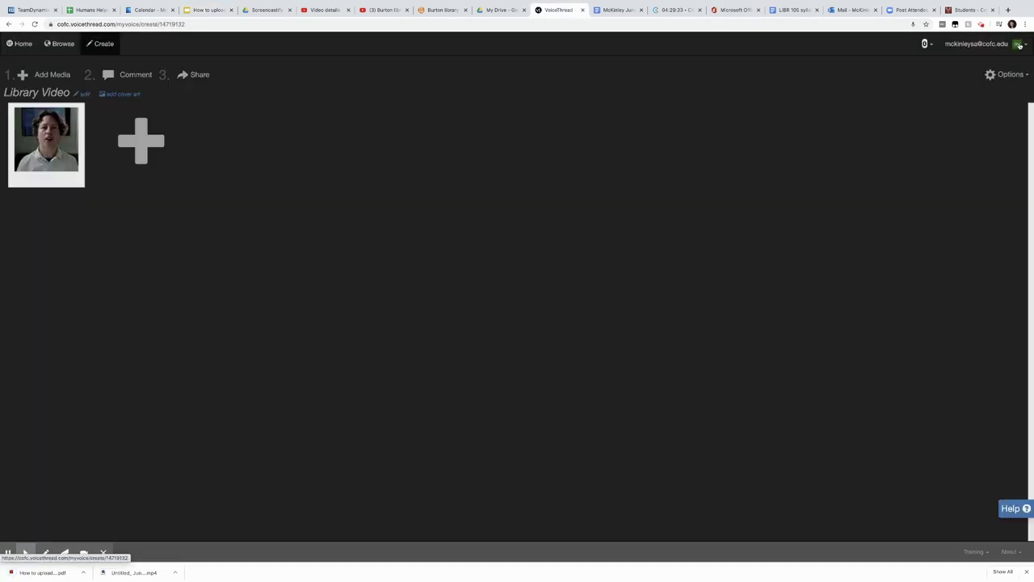
Step: Upload 'How to upload videos.pdf' from Downloads into the Library Video thread and view slide 3
click(140, 141)
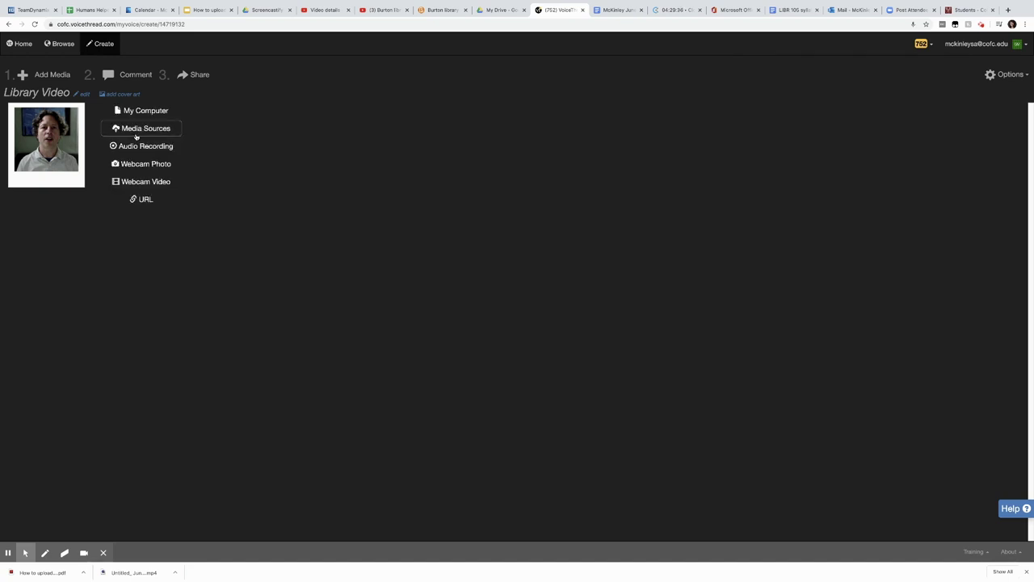
click(145, 112)
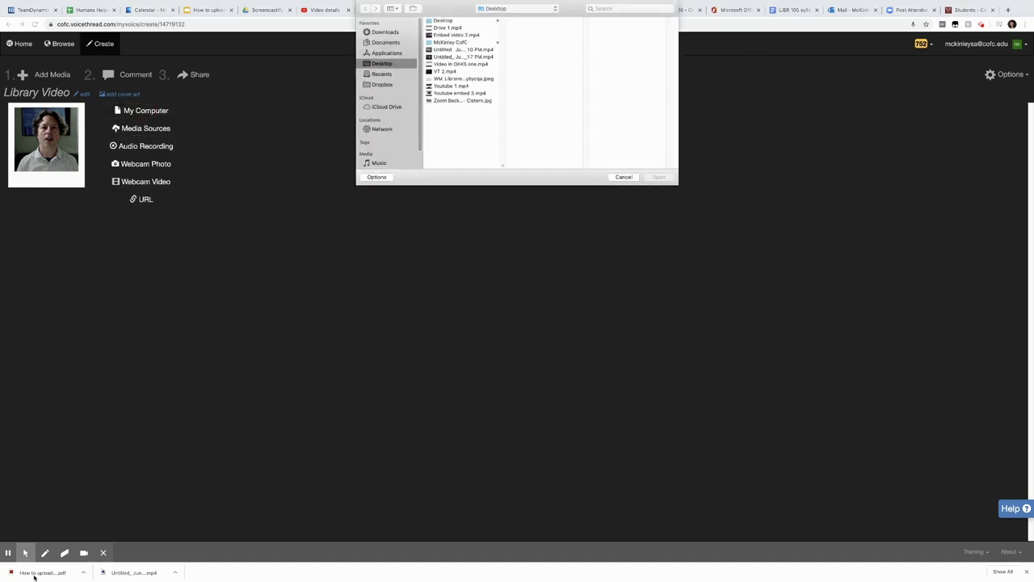
click(385, 33)
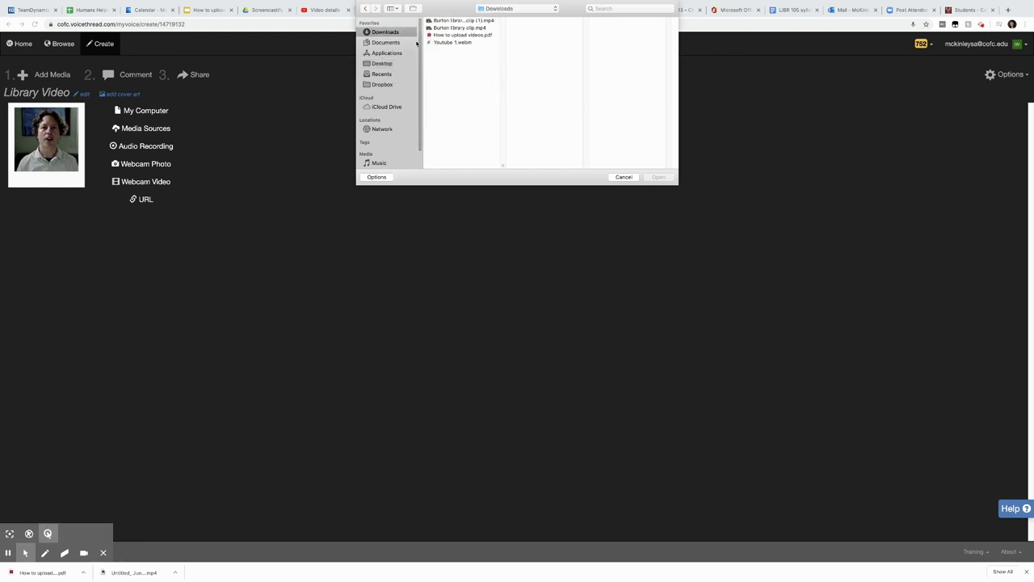
click(444, 35)
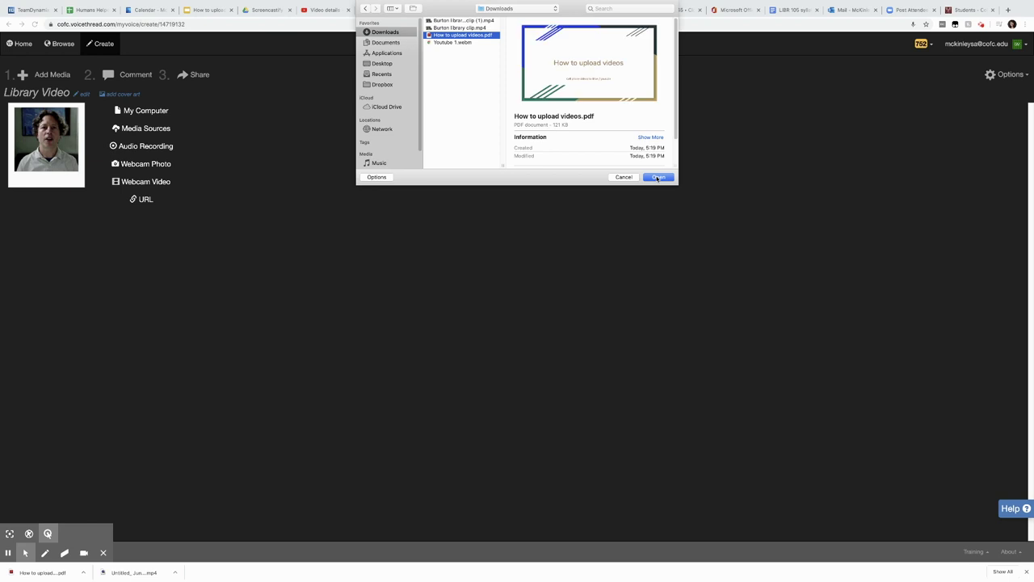
click(659, 177)
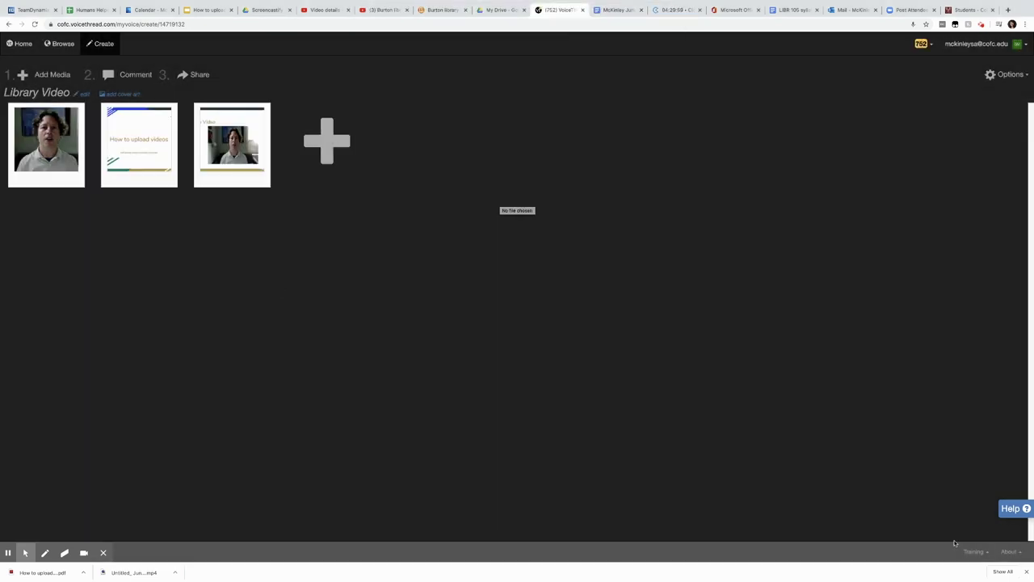
click(132, 74)
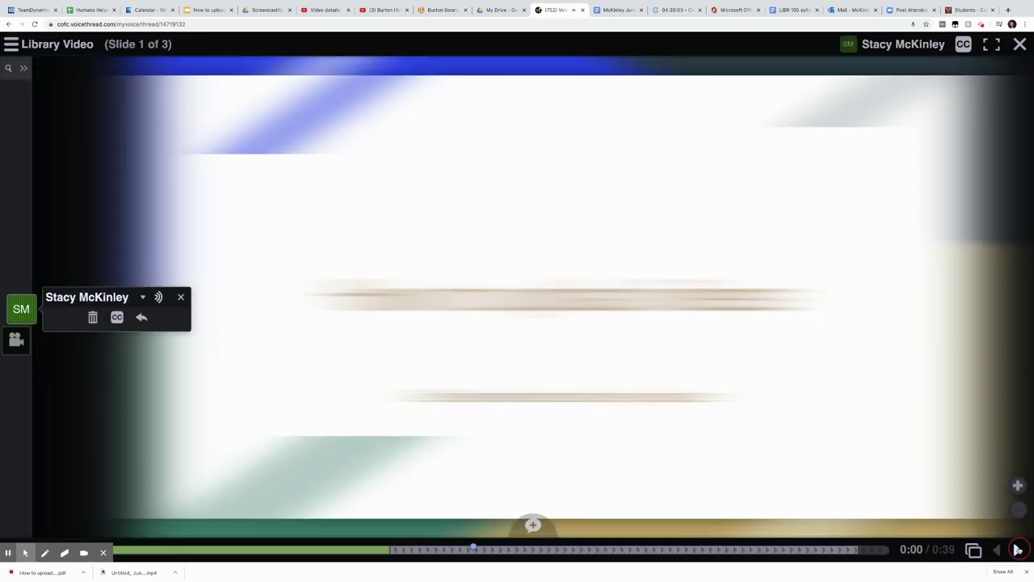
click(1018, 550)
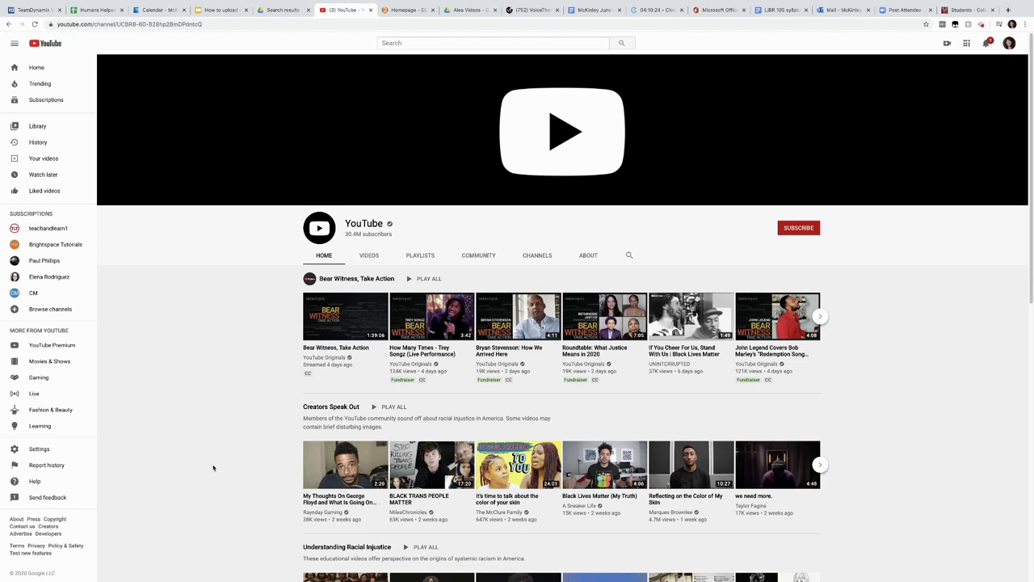
Step: Go to your YouTube channel page and start a new video upload
click(1009, 43)
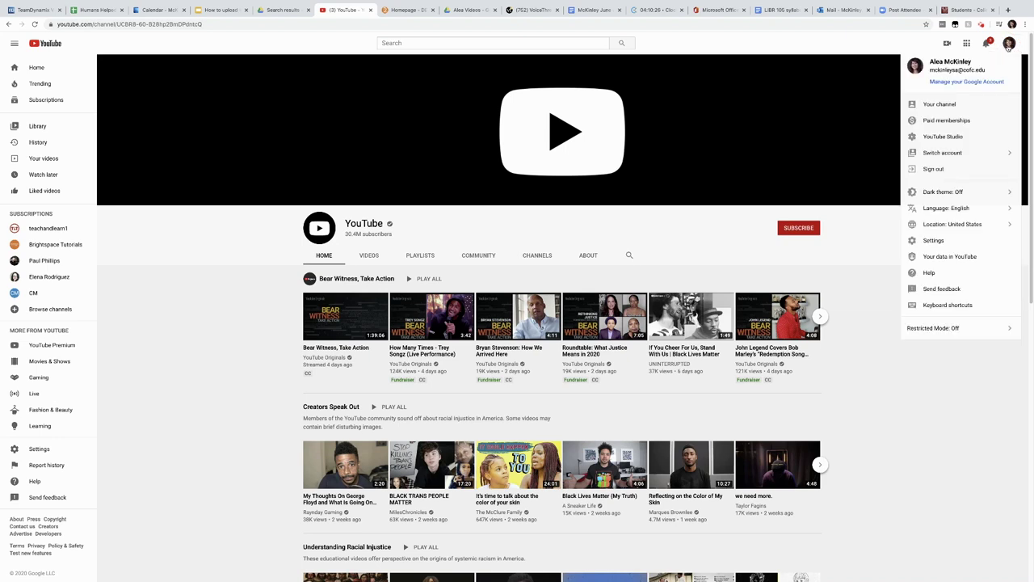
click(941, 104)
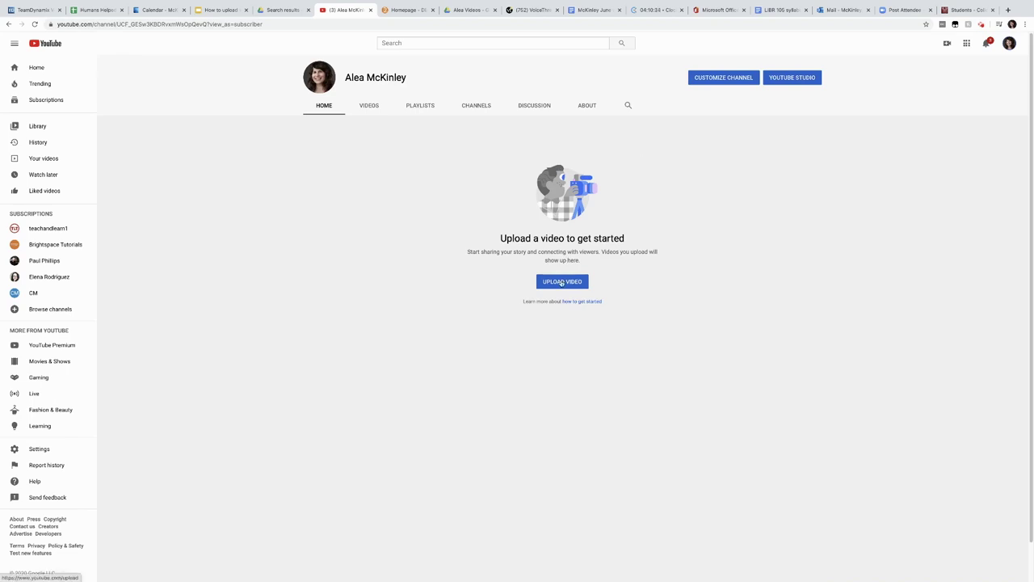
click(560, 282)
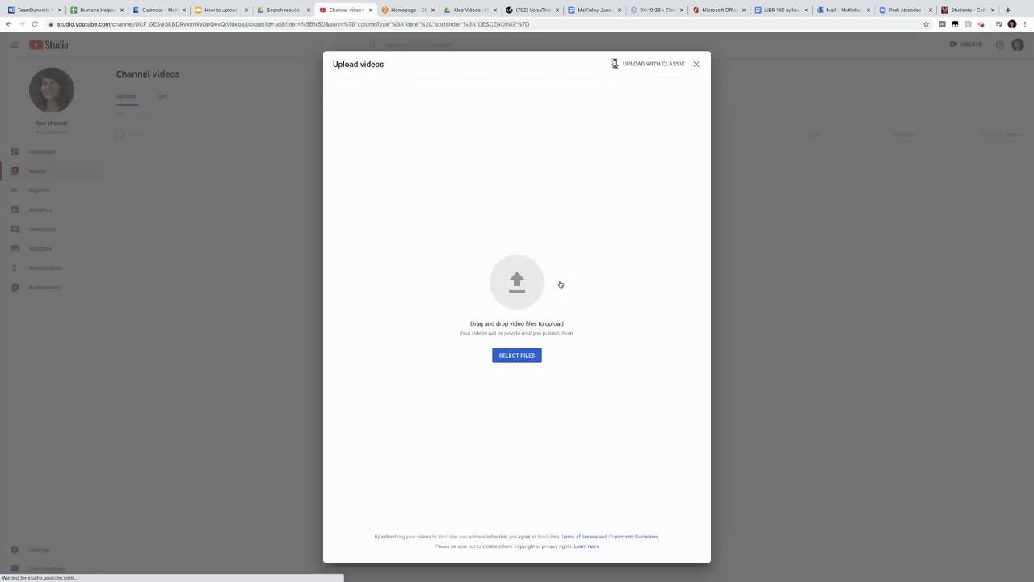
Step: Upload the Burton library video file with Unlisted visibility and save it
mouse_move(40, 4)
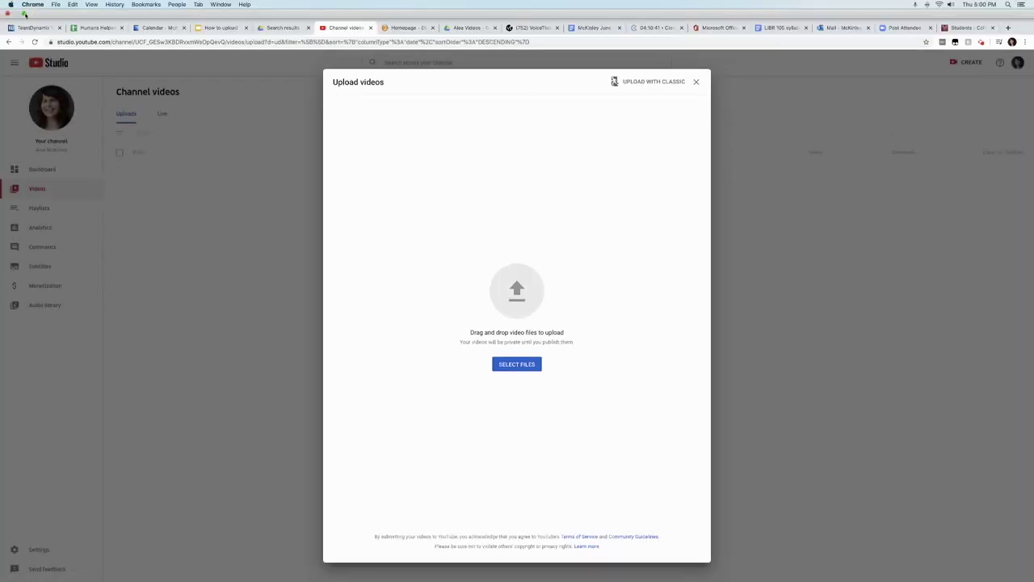
click(24, 14)
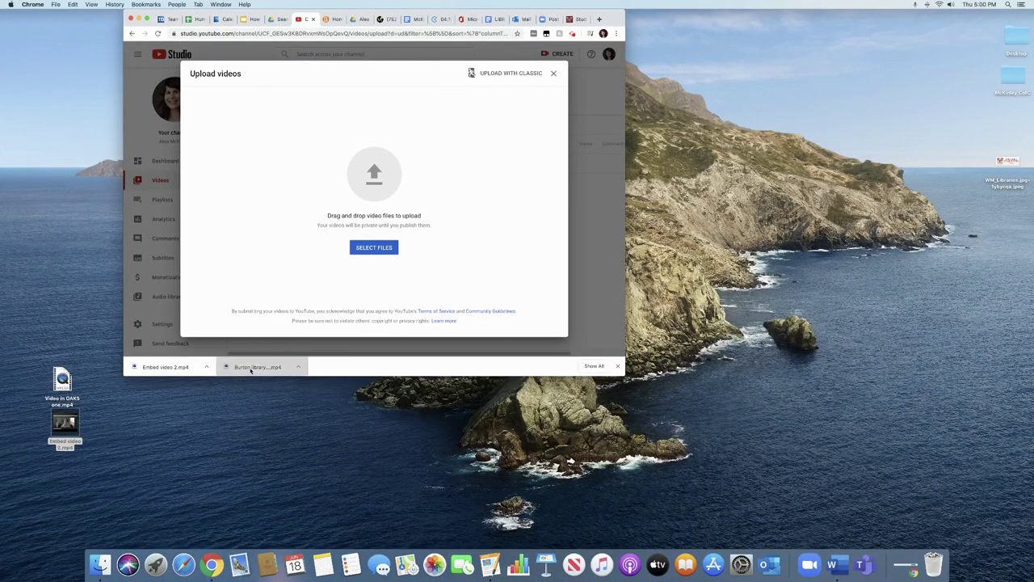
drag(251, 370, 355, 248)
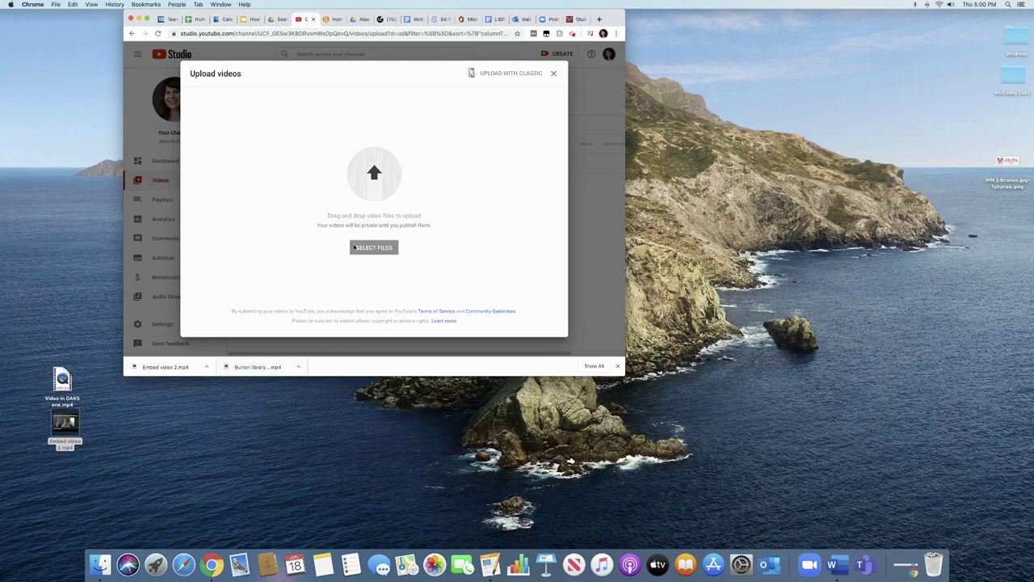
click(148, 18)
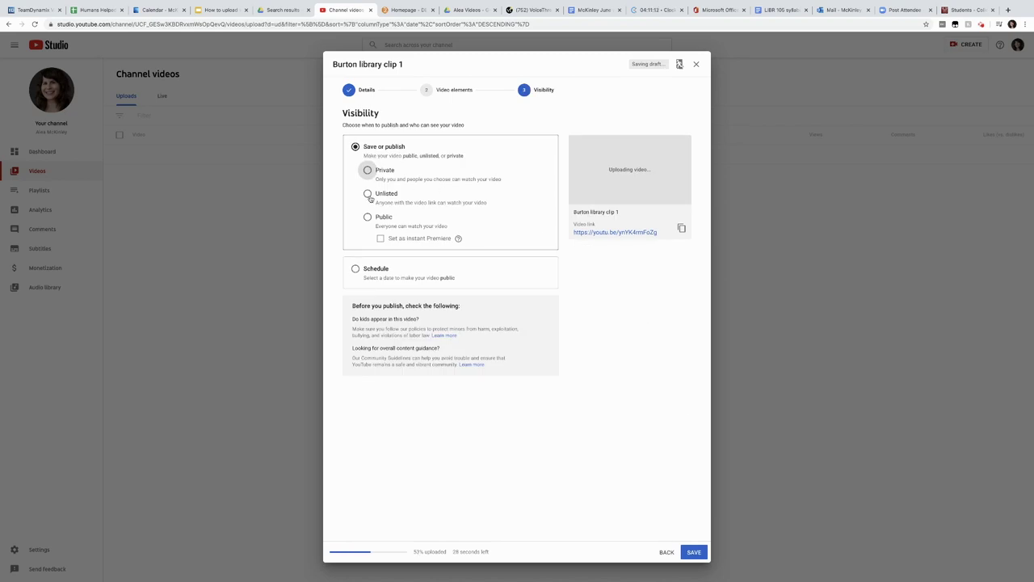
click(368, 196)
click(691, 552)
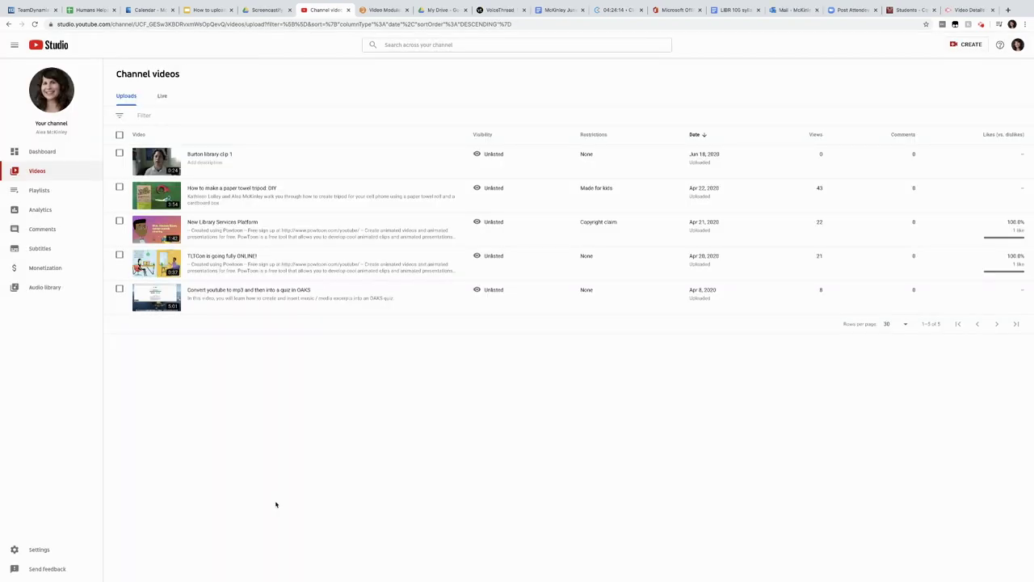
Step: Open Burton library clip 1 and copy its short youtu.be share link
click(161, 161)
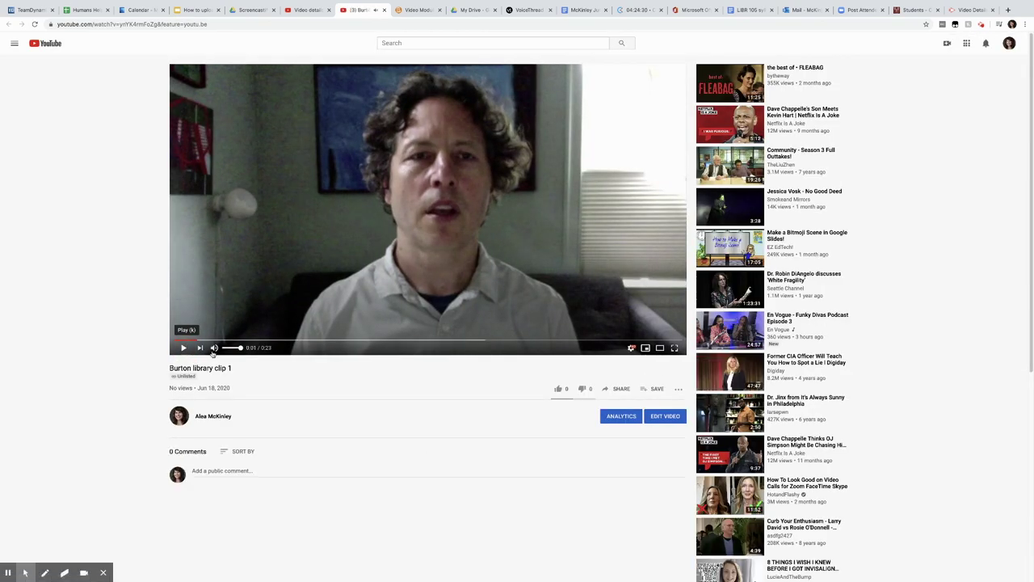
click(617, 390)
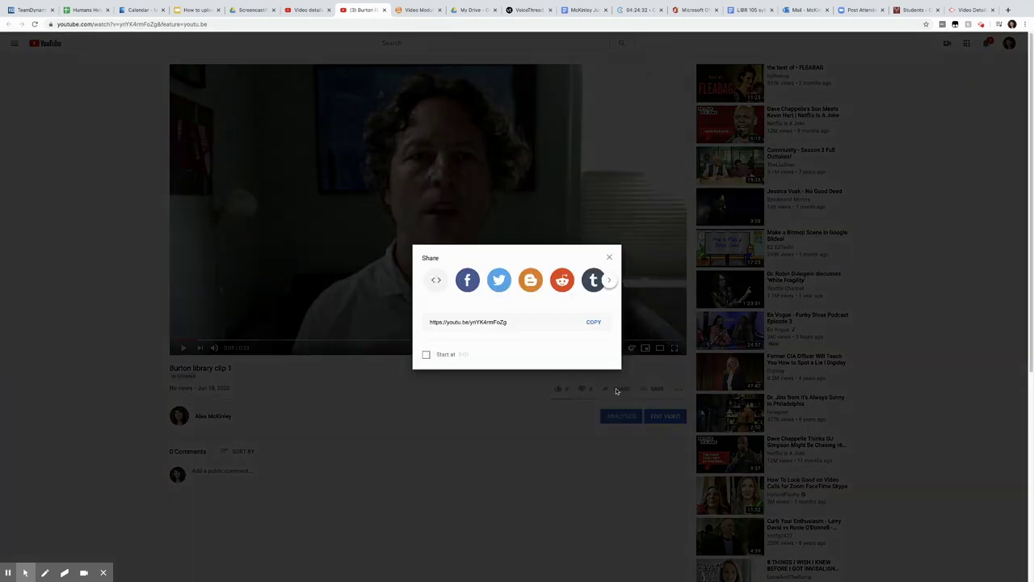
click(527, 322)
key(super+c)
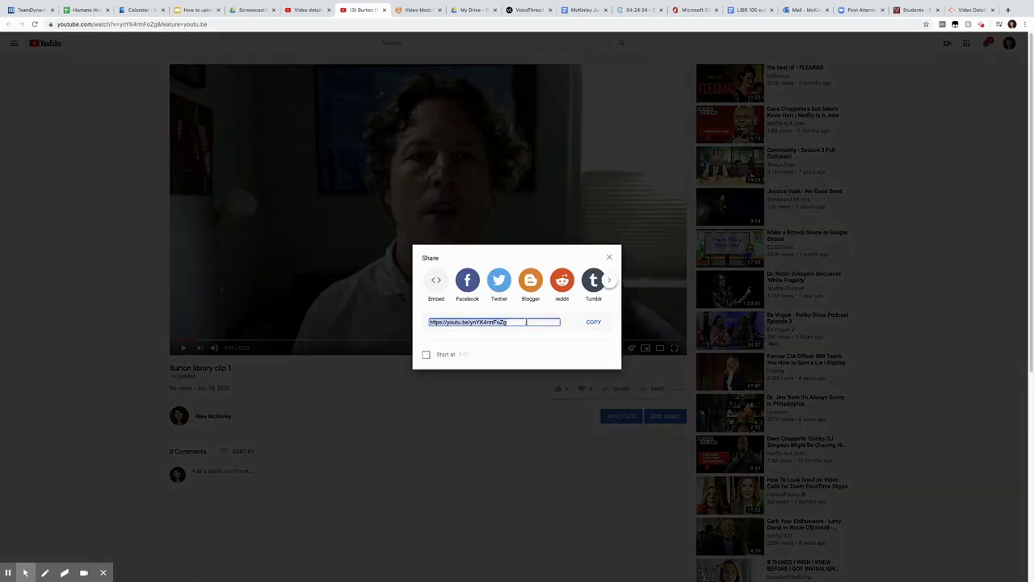
click(410, 10)
Step: Create a 'Burton Video Clip' link topic with the pasted YouTube URL, then play it
click(443, 199)
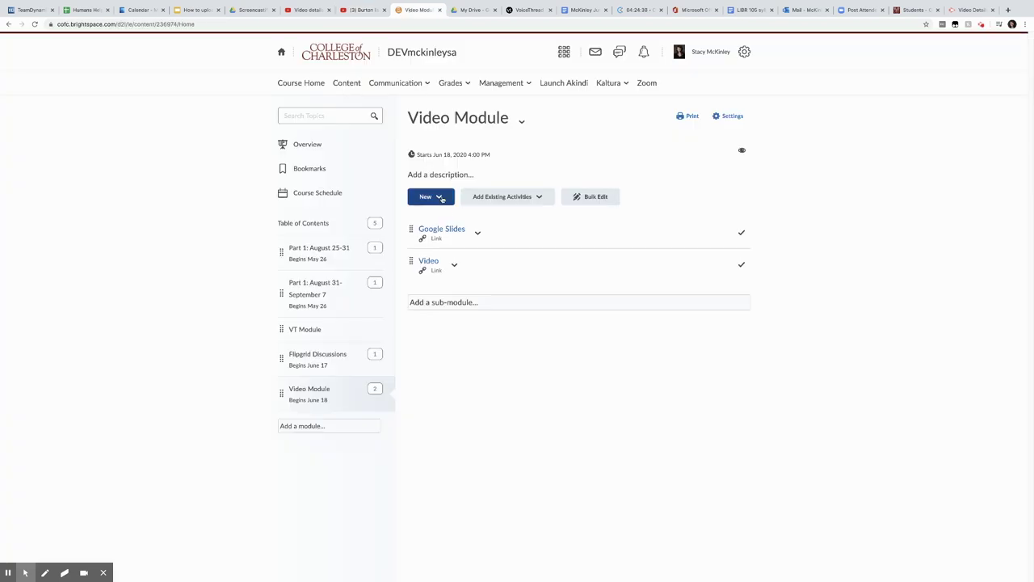
click(445, 285)
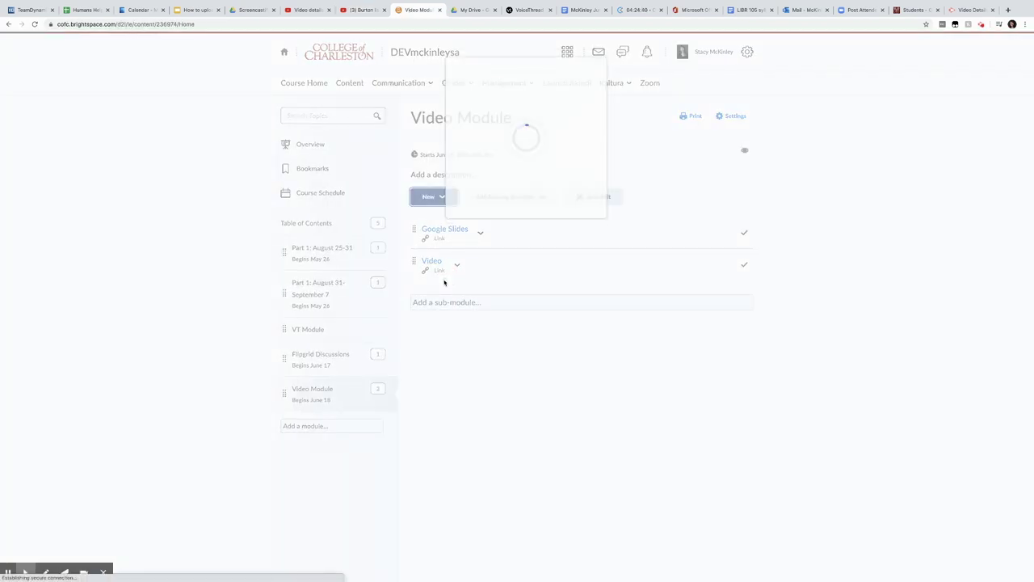
click(490, 143)
key(super+v)
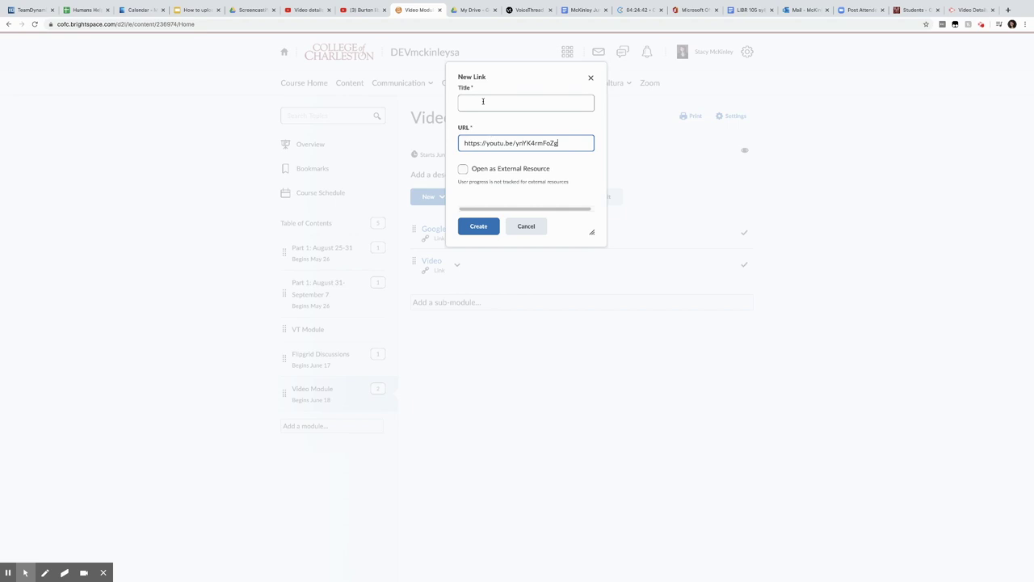
click(480, 100)
text(Burton Video Clip)
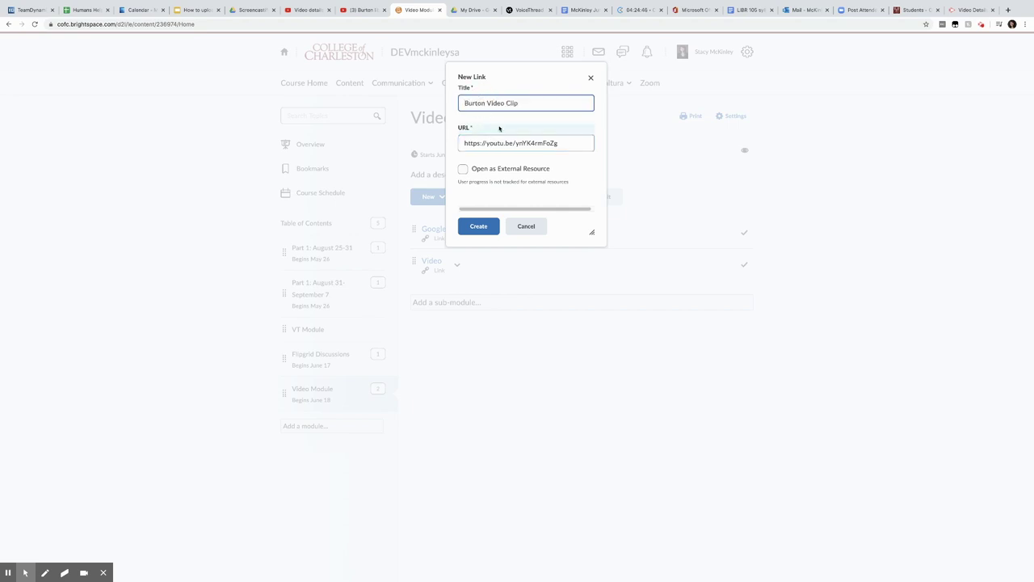
click(490, 226)
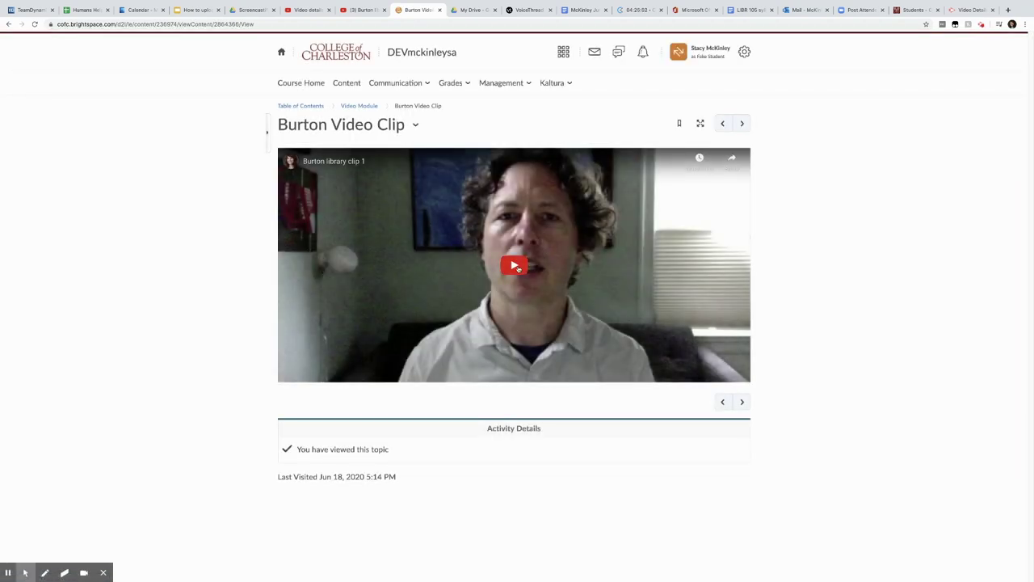
click(517, 264)
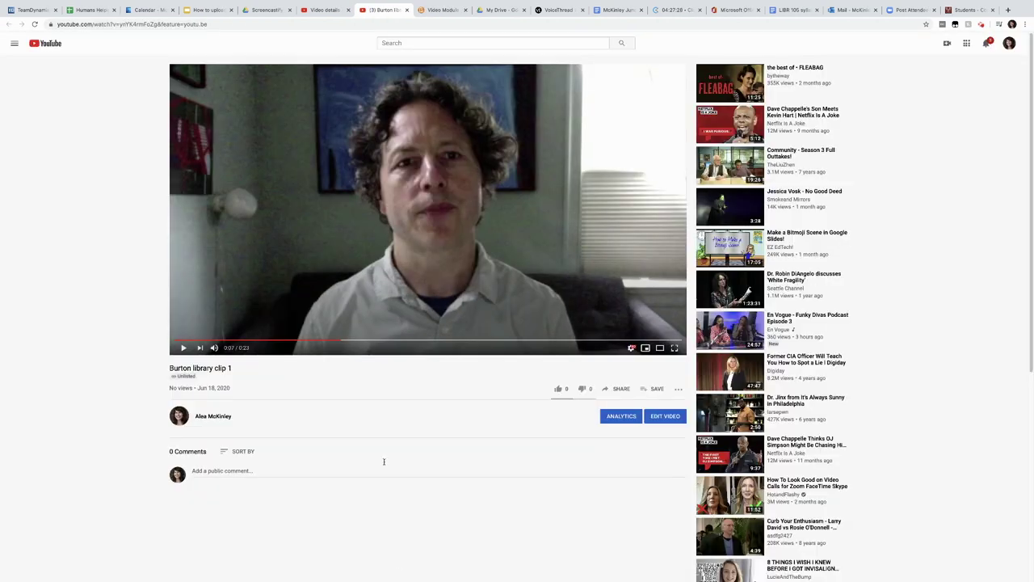
Step: Copy Burton library clip 1's iframe embed code from YouTube's Share > Embed panel
click(614, 389)
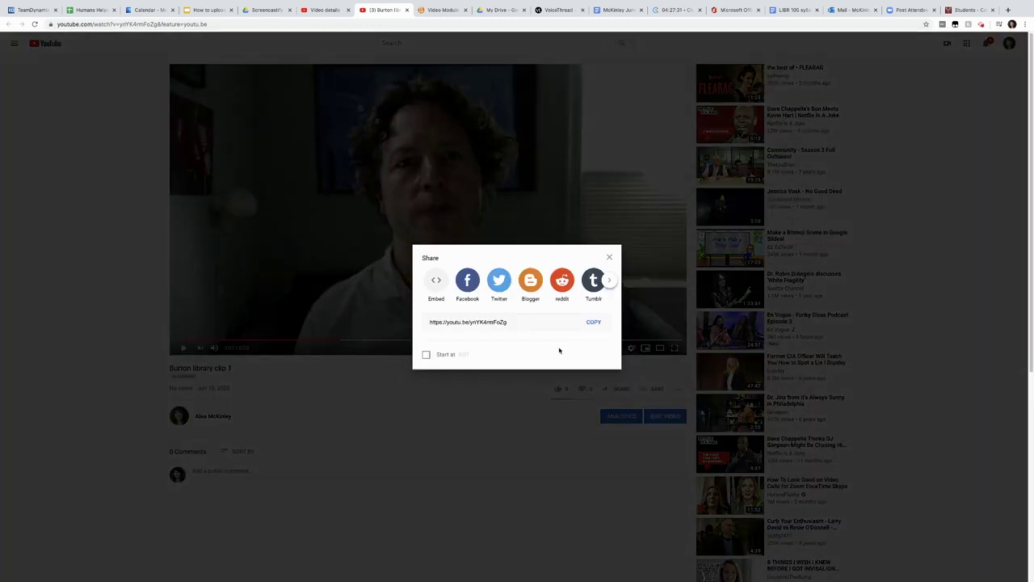
click(437, 283)
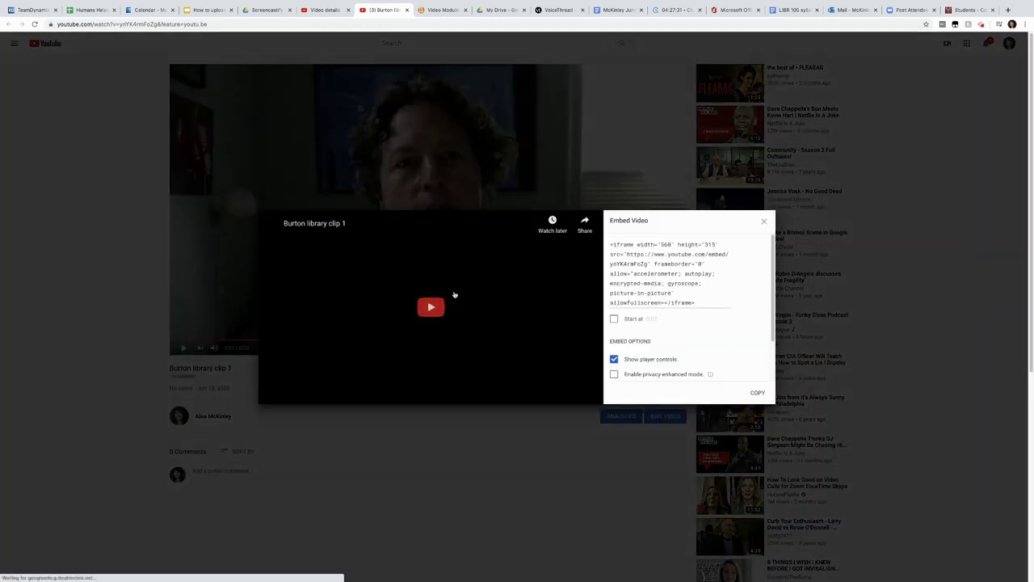
drag(696, 302, 625, 247)
key(ctrl+c)
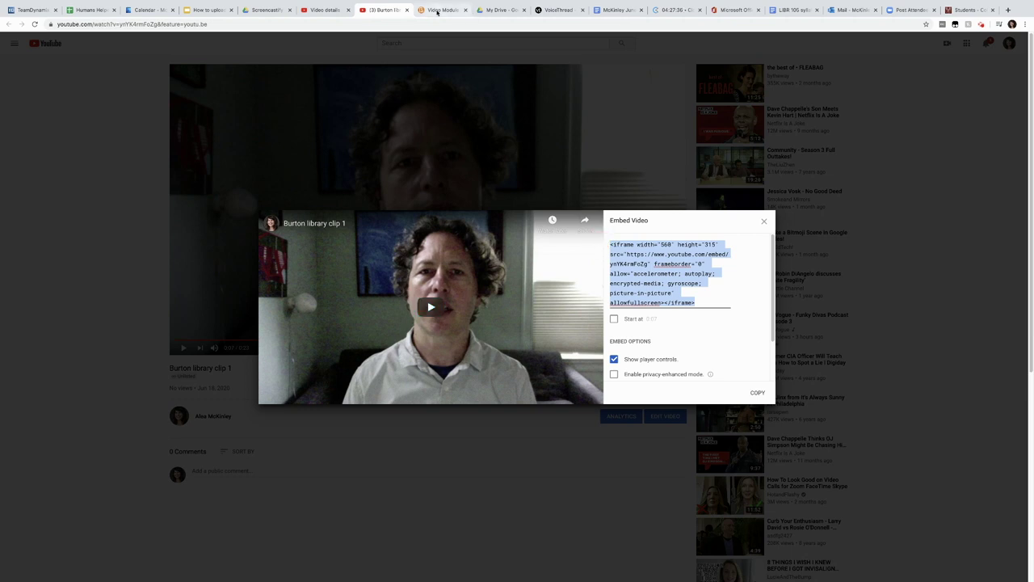
click(437, 11)
Step: Add a Video or Audio topic to the Video Module from the pasted Burton library clip 1 embed code
click(429, 196)
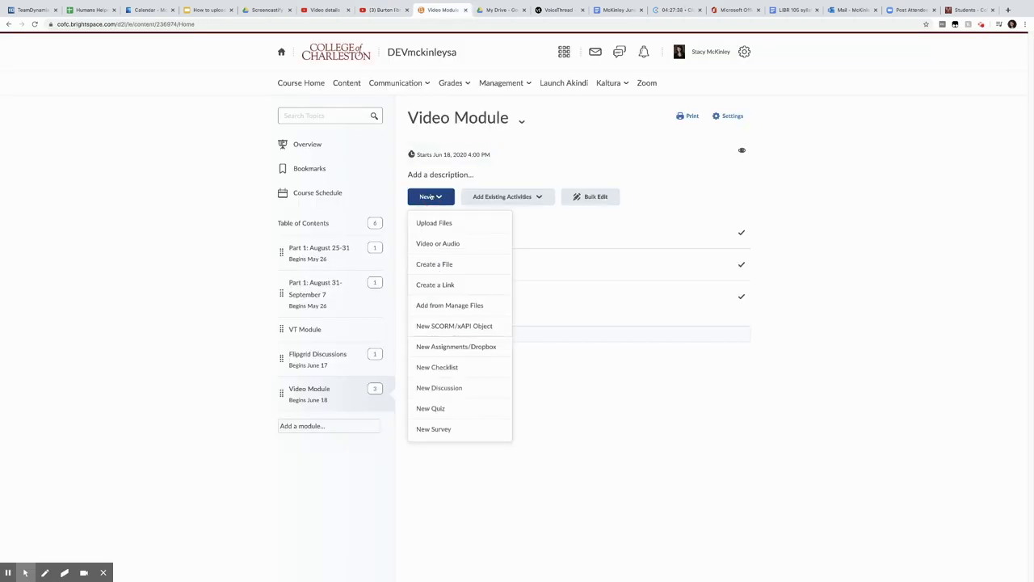
click(441, 242)
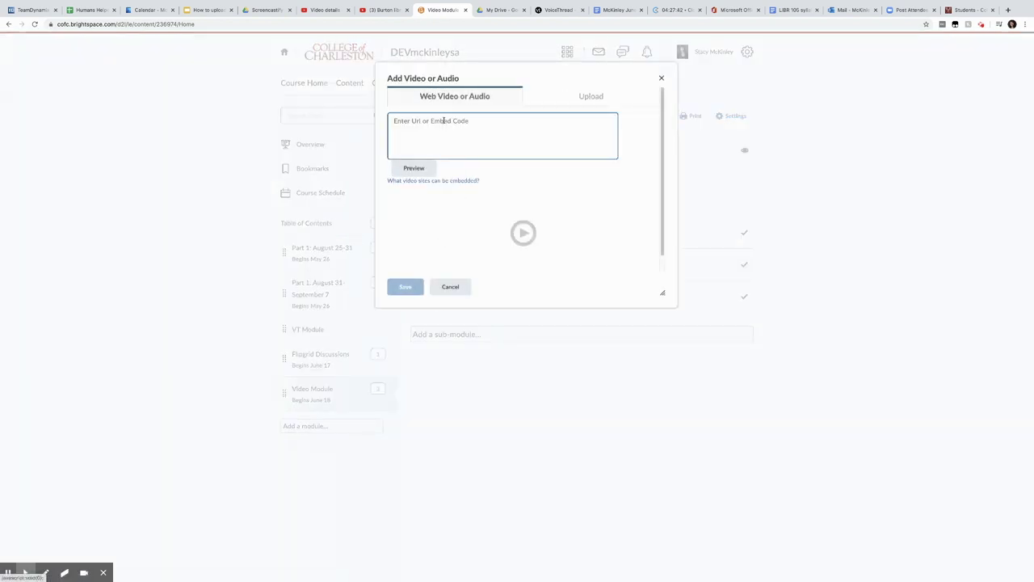
key(ctrl+v)
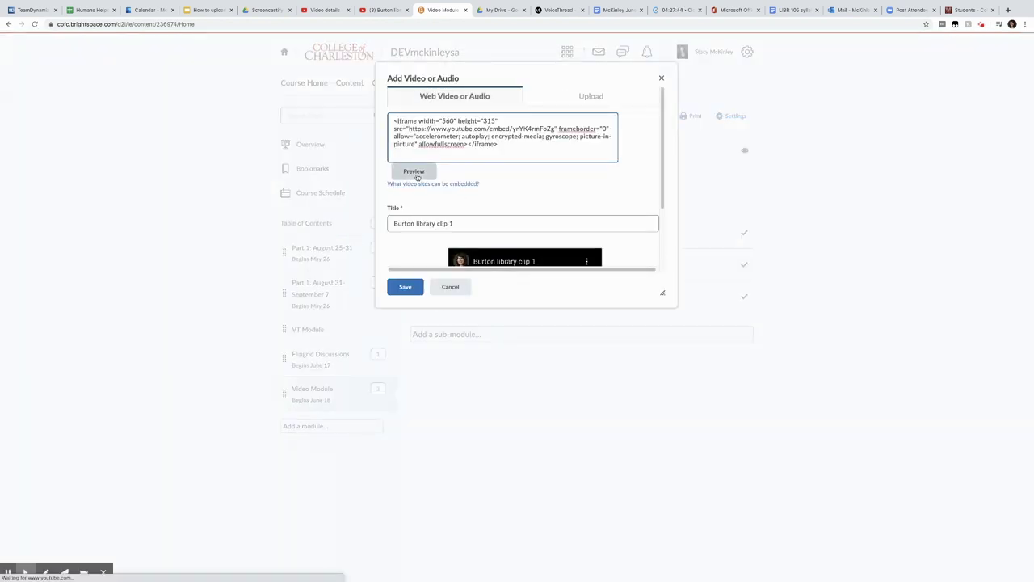
click(411, 289)
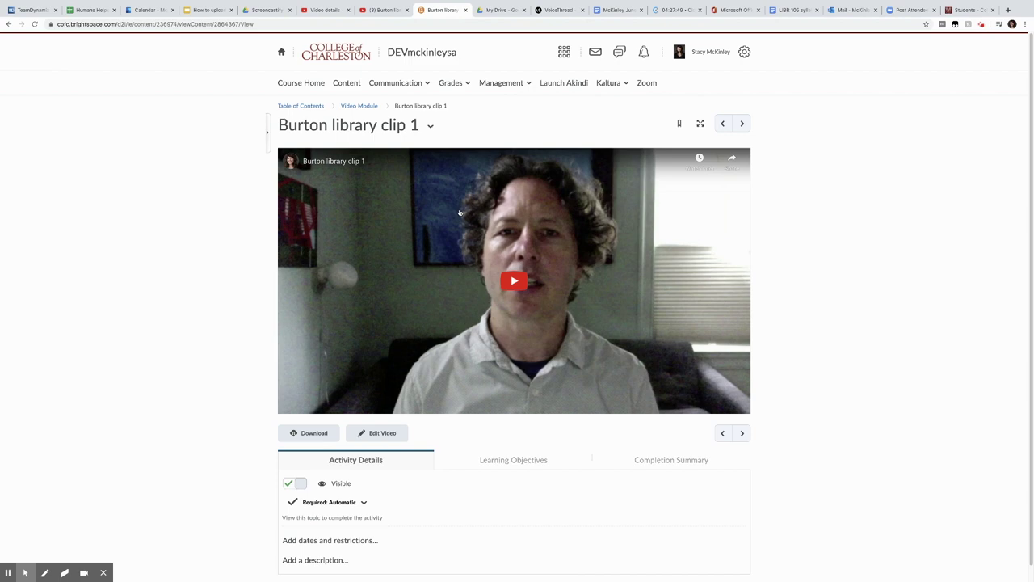
Step: Switch to the Fake Student view and open the course Content
click(704, 52)
click(693, 82)
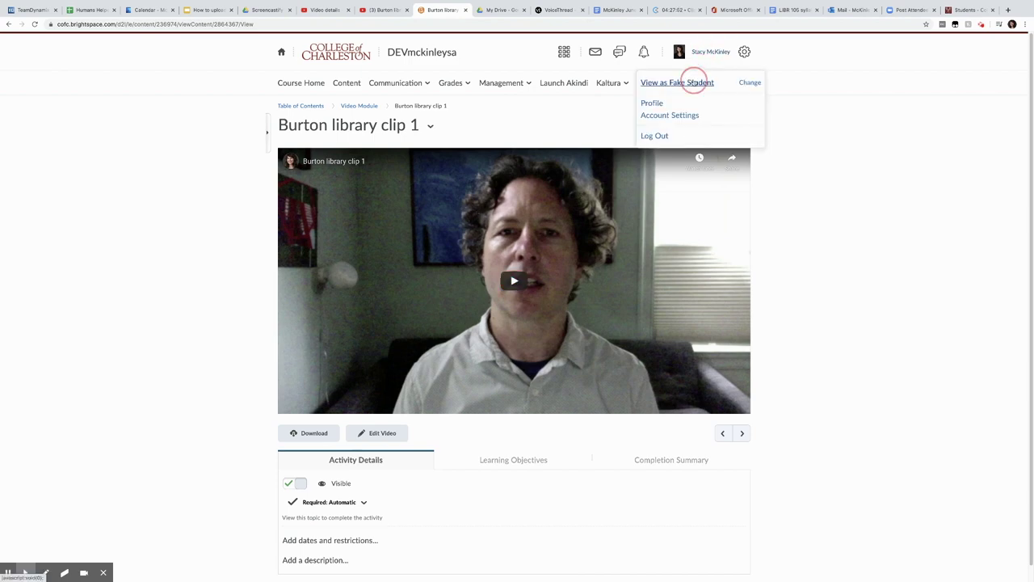
click(345, 84)
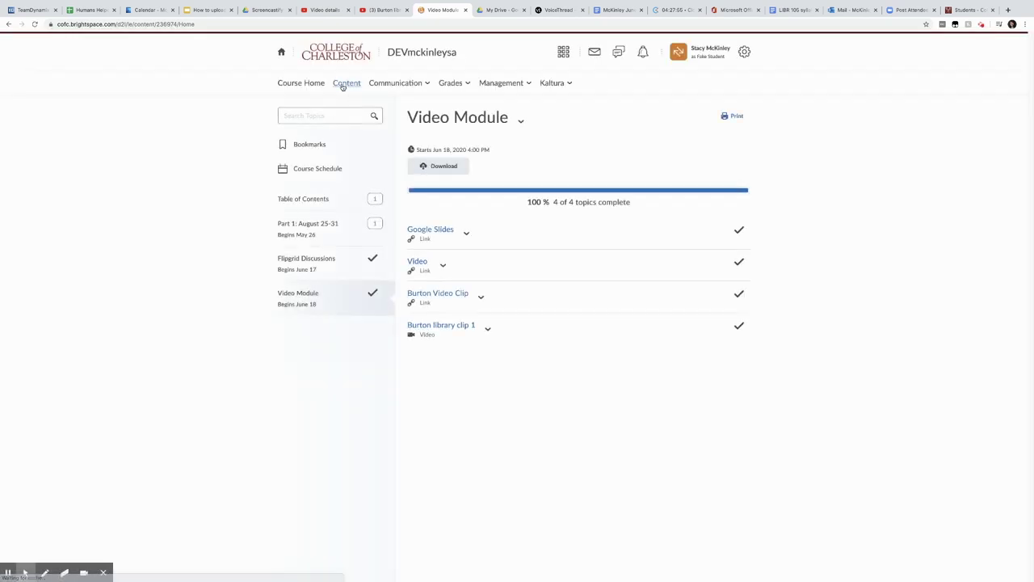